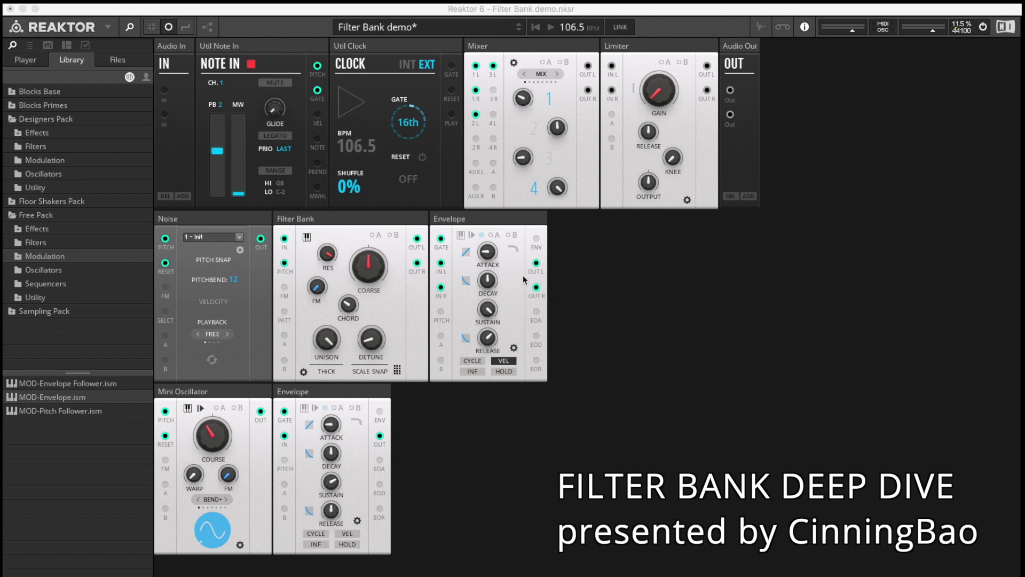
- Select the Filter Bank block, then flip the Noise block back to its Coarse/Decay/FM/Select panel
click(355, 224)
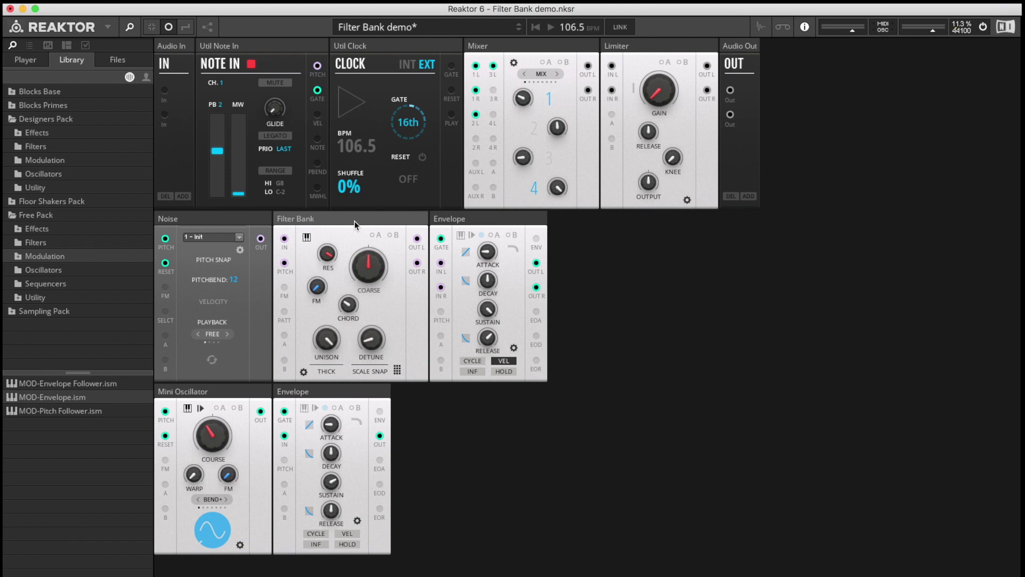
mouse_move(248, 219)
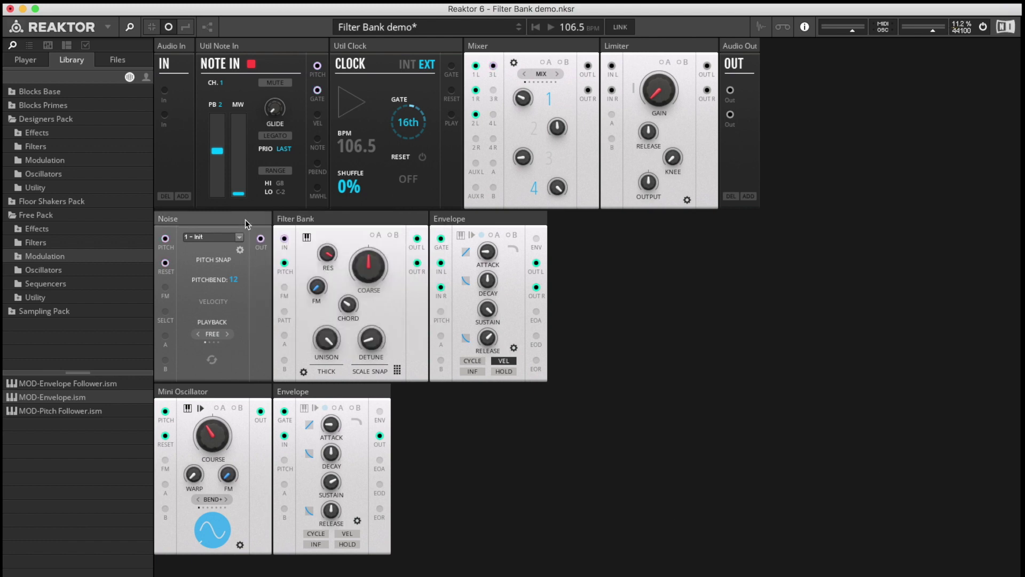
click(240, 250)
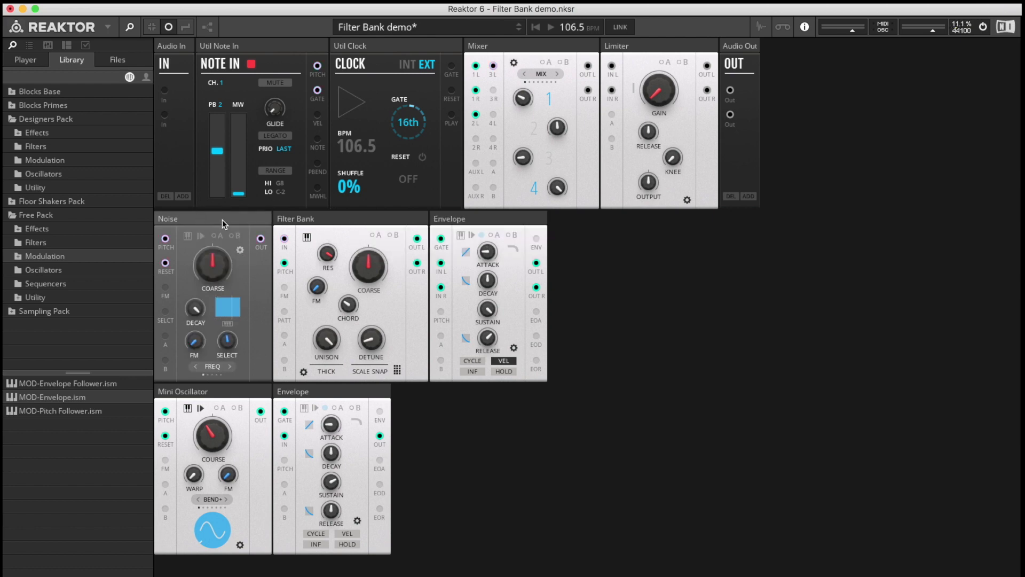
- Show all patch cables, highlight Util Note In's connections, then deselect it
click(185, 31)
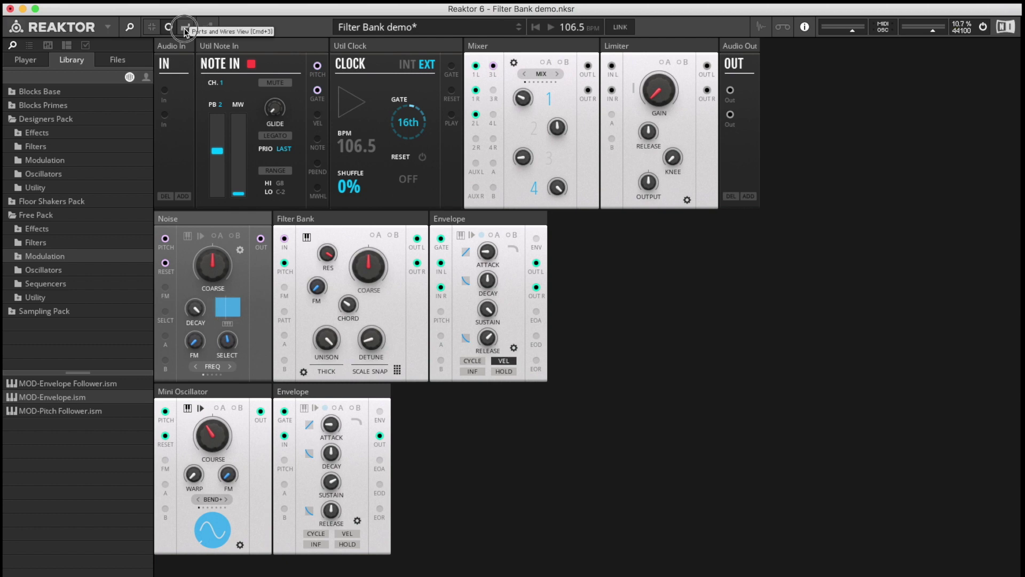
click(275, 41)
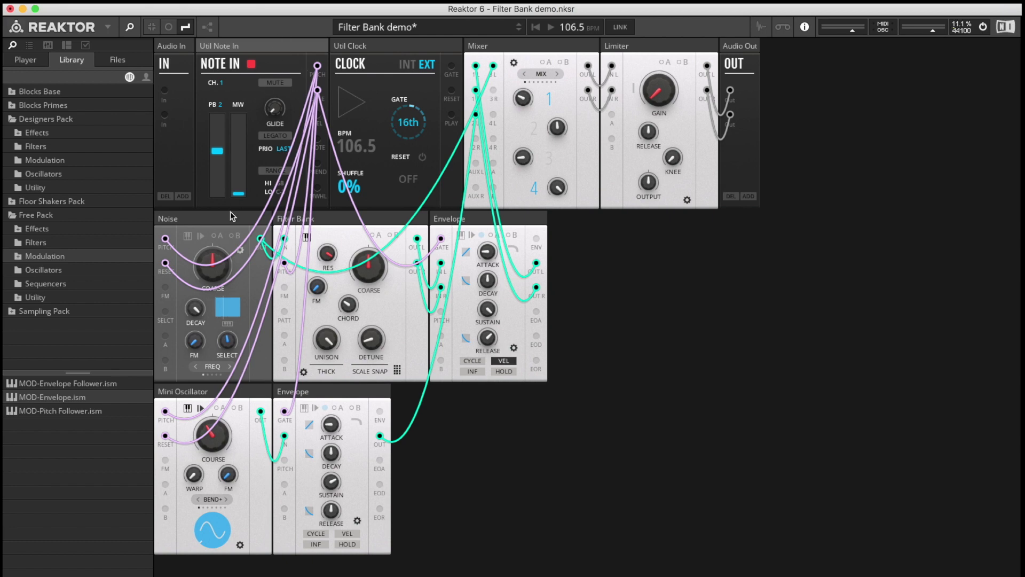
mouse_move(223, 223)
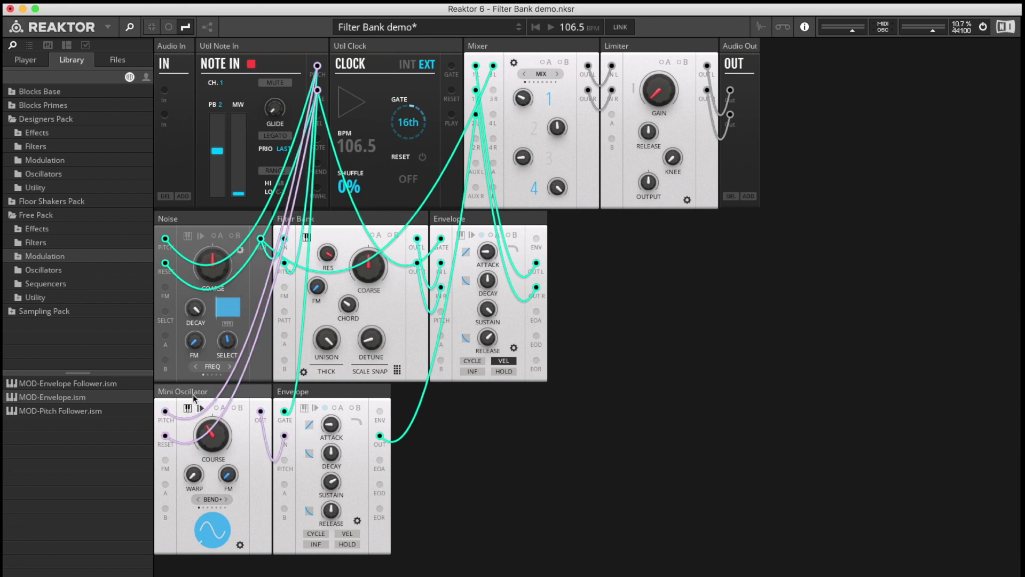
mouse_move(212, 398)
click(270, 45)
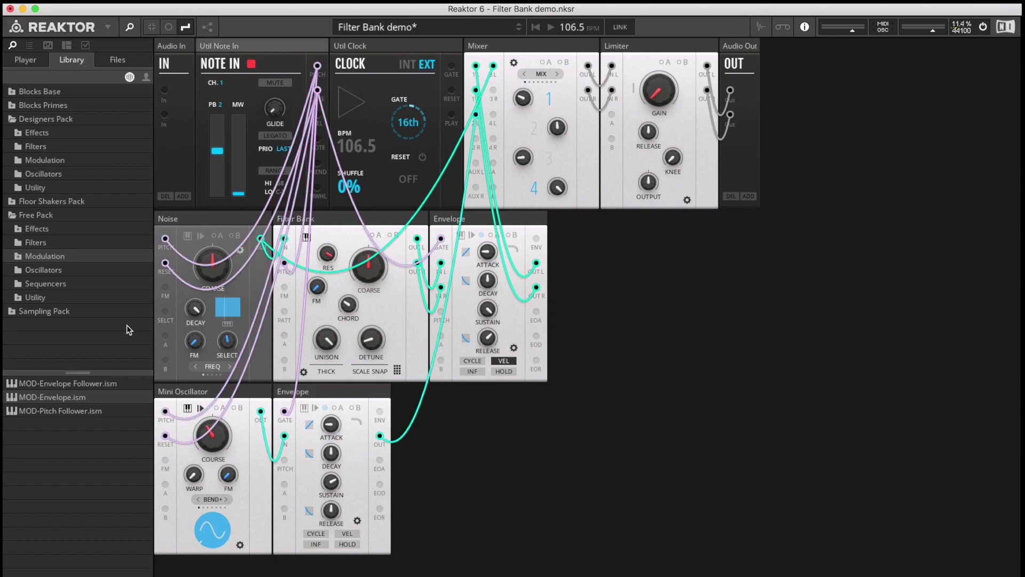
click(204, 223)
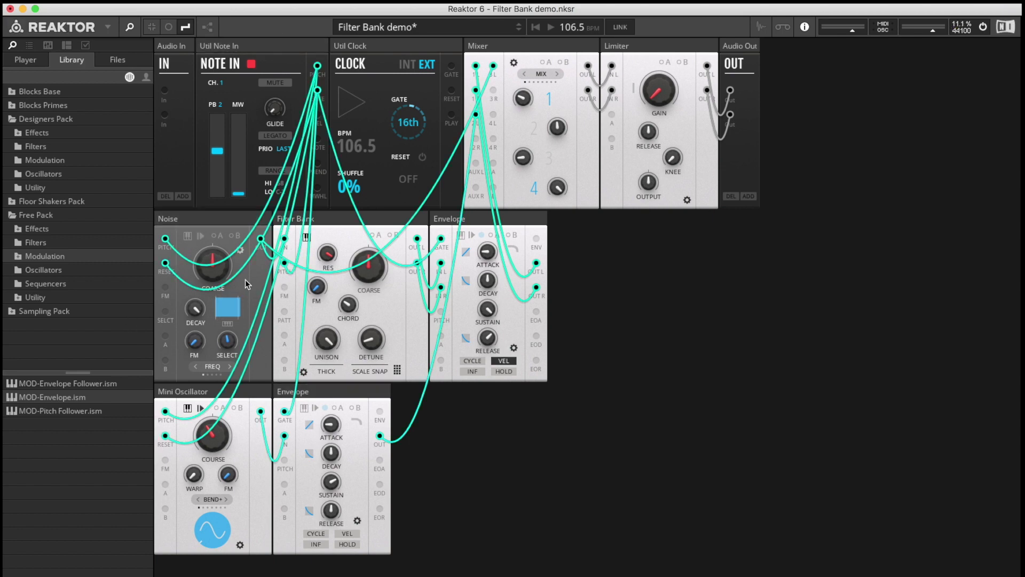
- Set the Noise block's playback mode to FREE and return to its main panel
click(239, 252)
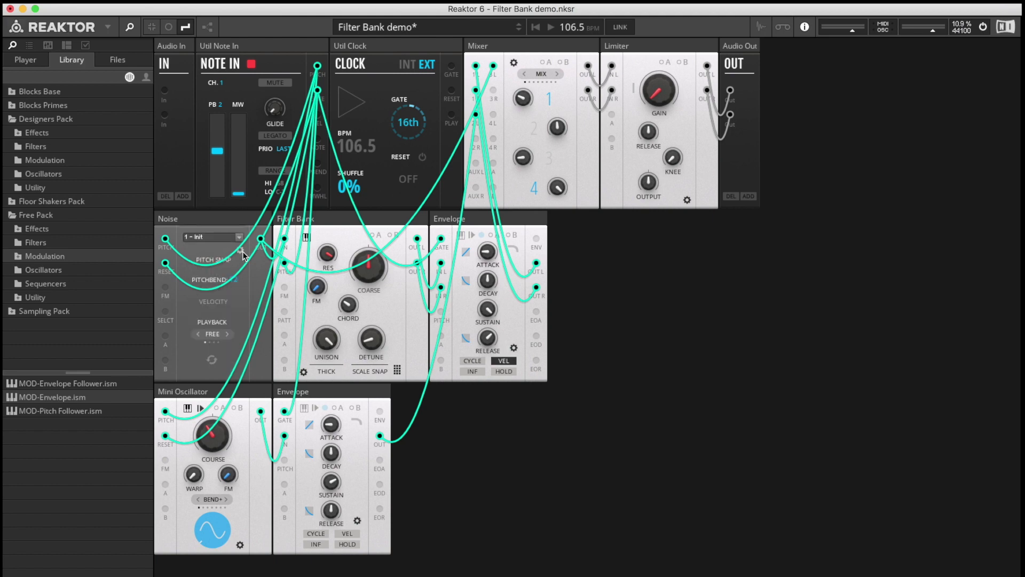
click(229, 334)
click(241, 253)
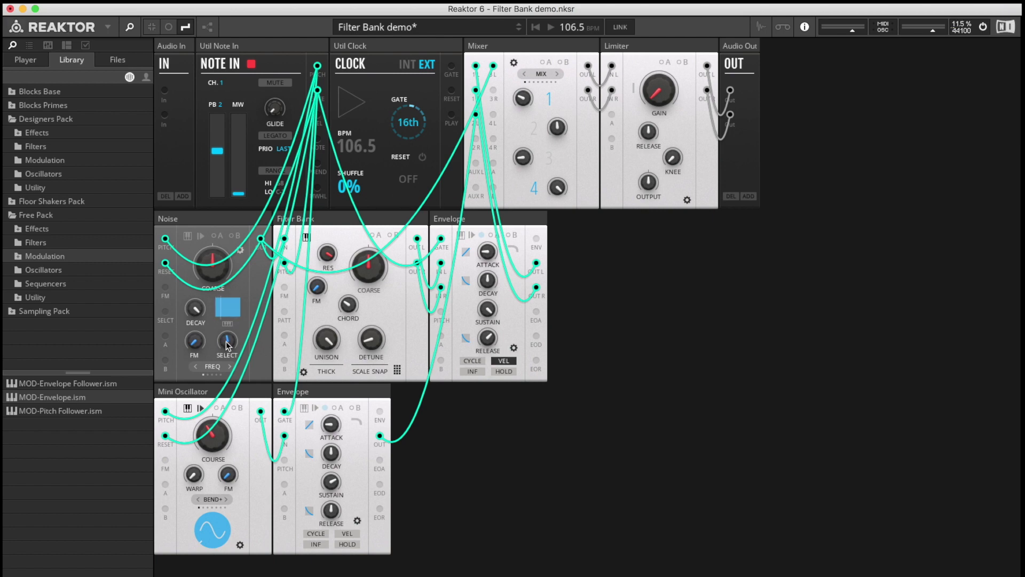
- Unmute Mixer channel 3 and step the Noise sample selection to 25, then 38
drag(227, 347, 228, 375)
drag(524, 156, 525, 158)
mouse_move(230, 341)
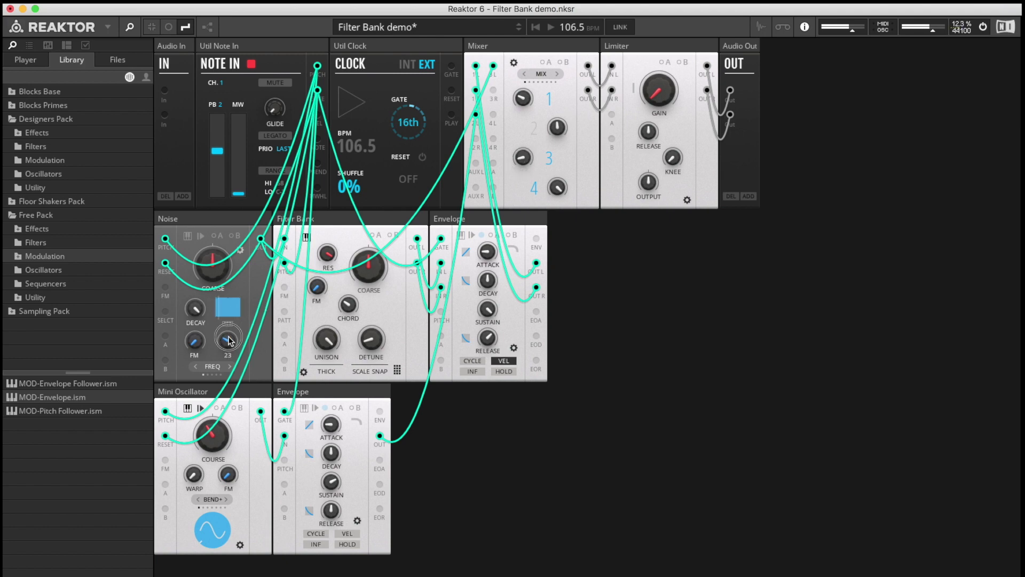
drag(229, 340, 233, 324)
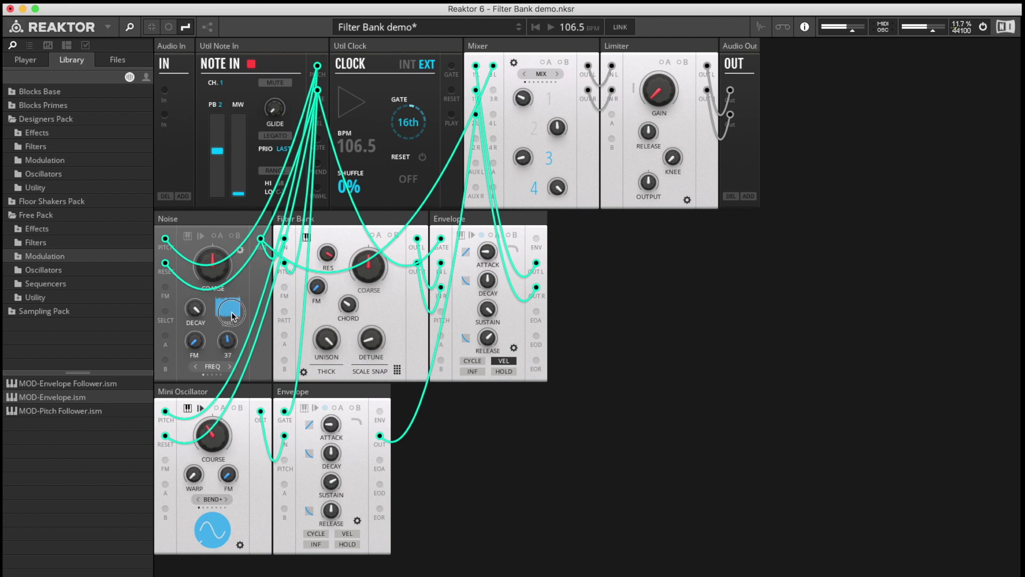
drag(231, 312, 235, 400)
- Mute Mixer channel 3 again
click(522, 167)
click(551, 159)
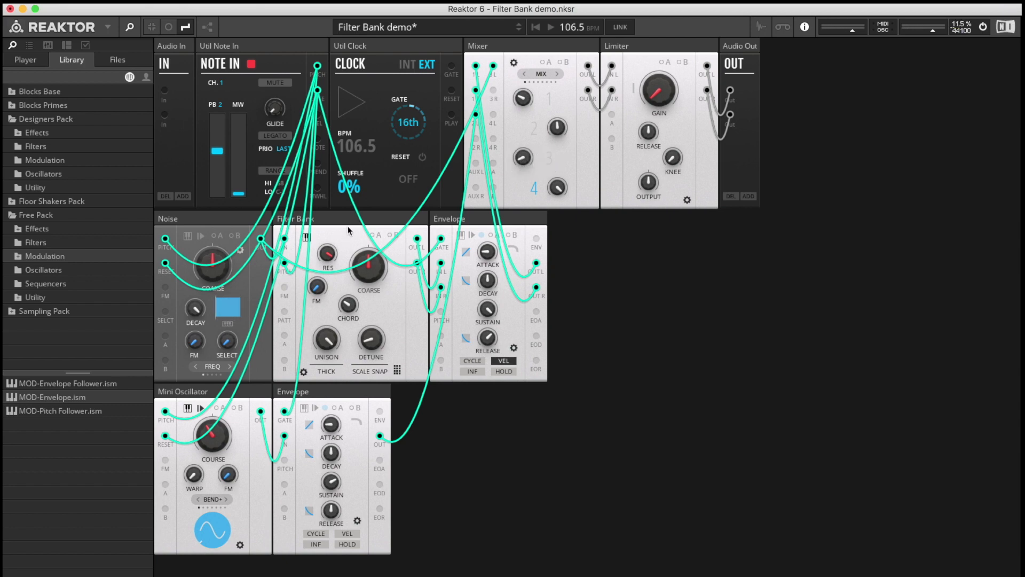
mouse_move(339, 223)
- Hide the patch cables, set the Filter Bank chord to UNISON and lower detune to 12.1
click(168, 28)
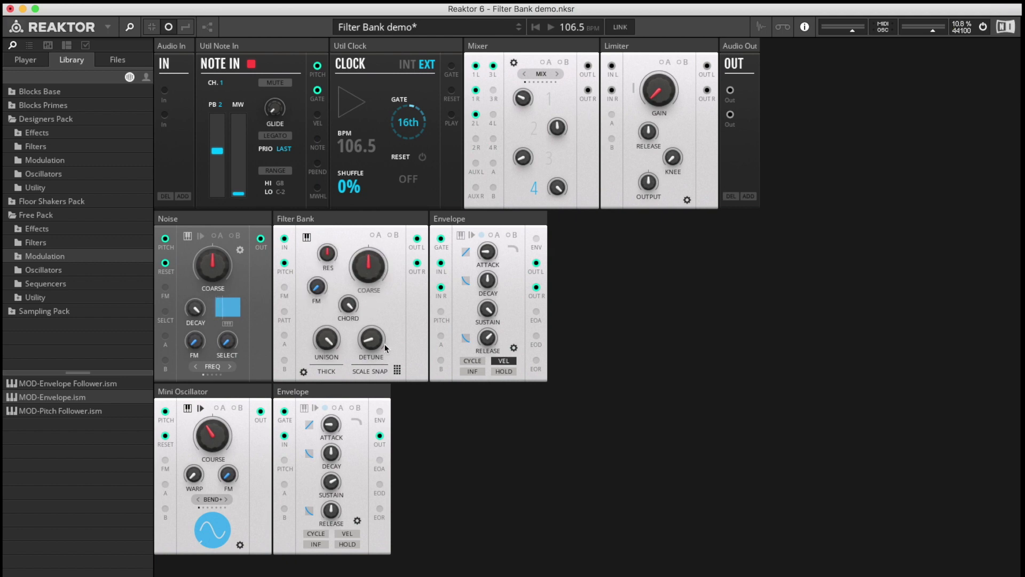
drag(373, 346, 372, 338)
drag(348, 308, 350, 316)
drag(357, 361, 373, 381)
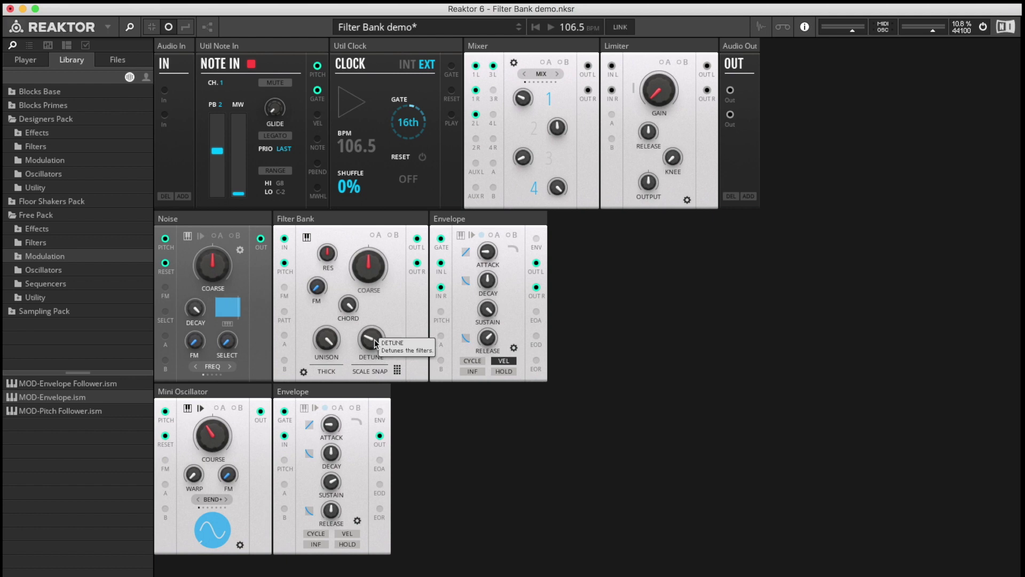
drag(375, 342, 383, 197)
- Move the chord off UNISON, raise resonance to 60.5 and reduce detune to 7
drag(488, 340, 487, 354)
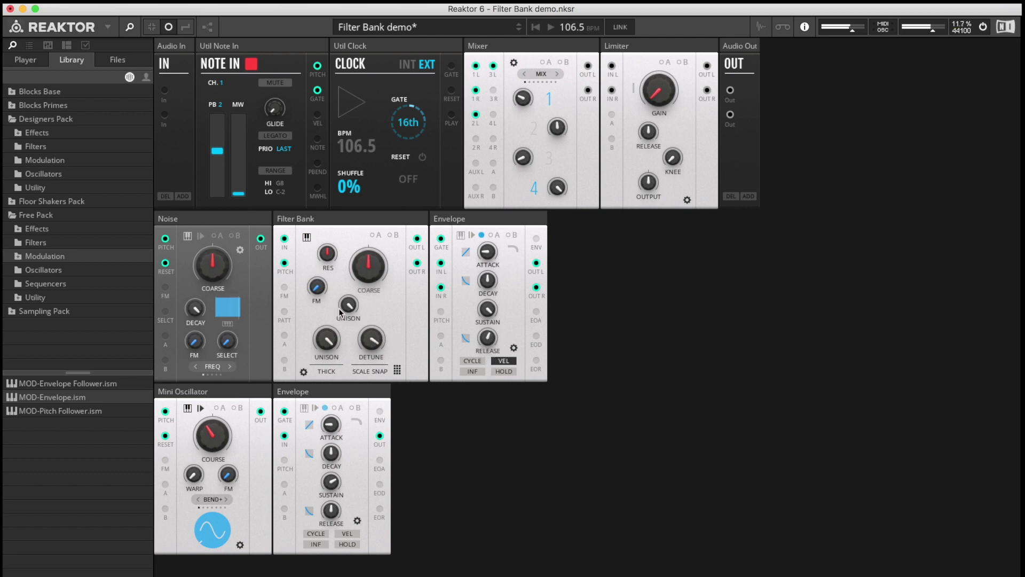
drag(340, 311, 340, 312)
drag(328, 254, 329, 202)
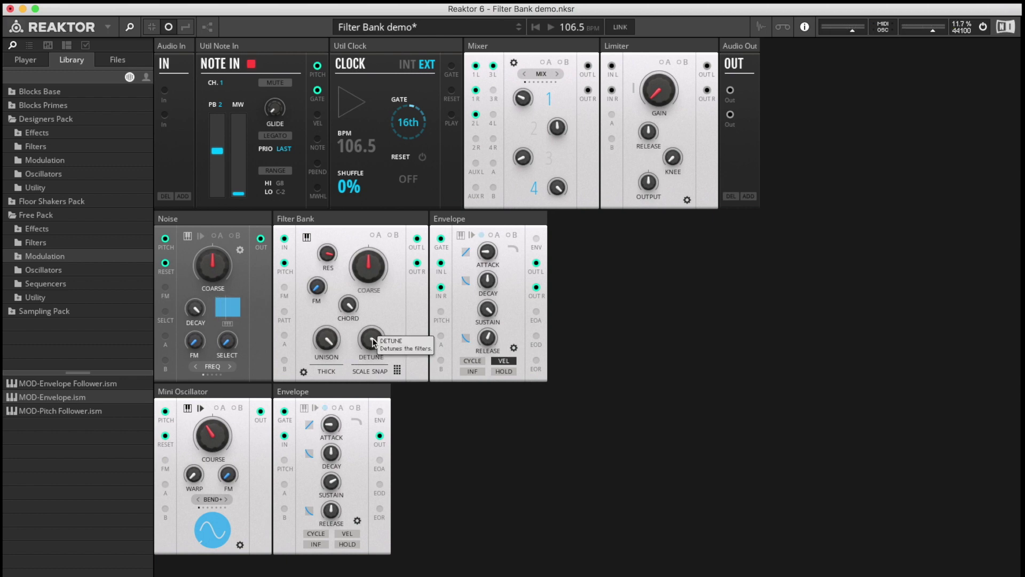
drag(373, 342, 377, 482)
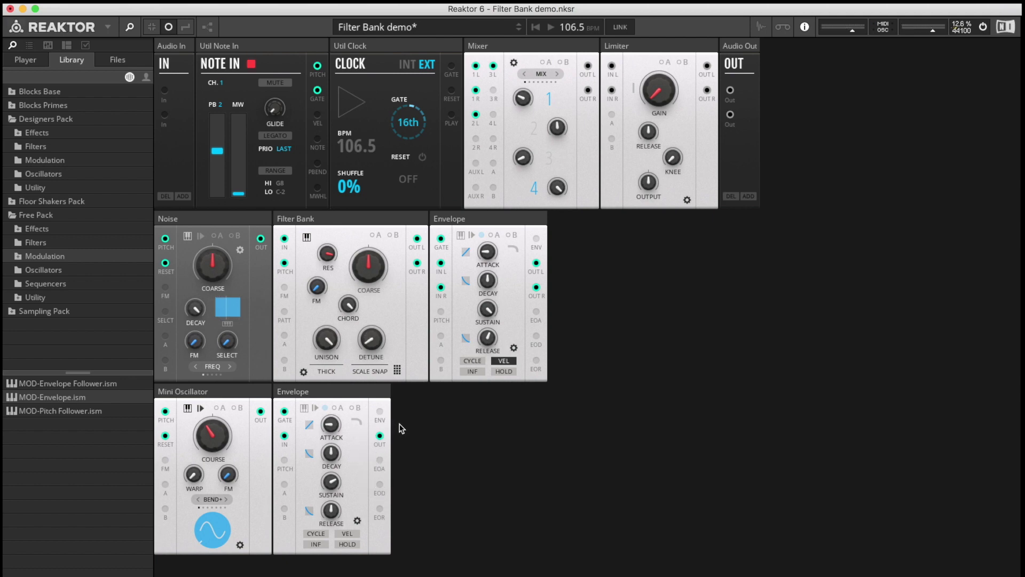
- Raise Filter Bank detune to 55.8, resonance to 95.0 and coarse pitch to -1.6
click(370, 275)
drag(376, 342, 375, 226)
drag(337, 257, 382, 320)
mouse_move(368, 266)
mouse_down()
mouse_move(368, 165)
mouse_move(367, 274)
mouse_move(383, 195)
mouse_move(380, 326)
mouse_move(380, 273)
mouse_up()
- Set the Filter Bank chord to LOW and lower detune to 12.5
click(350, 308)
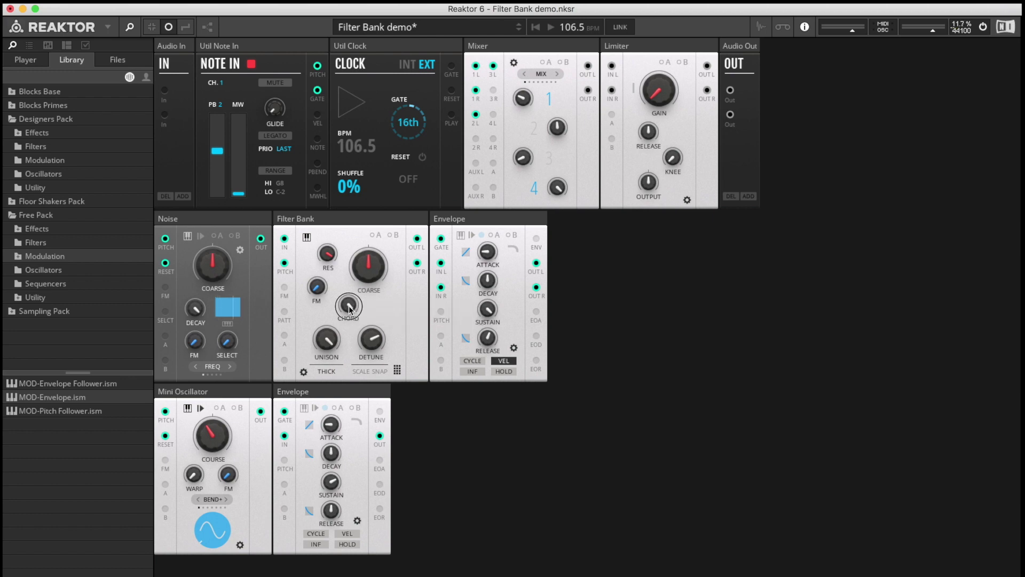
drag(350, 308, 349, 307)
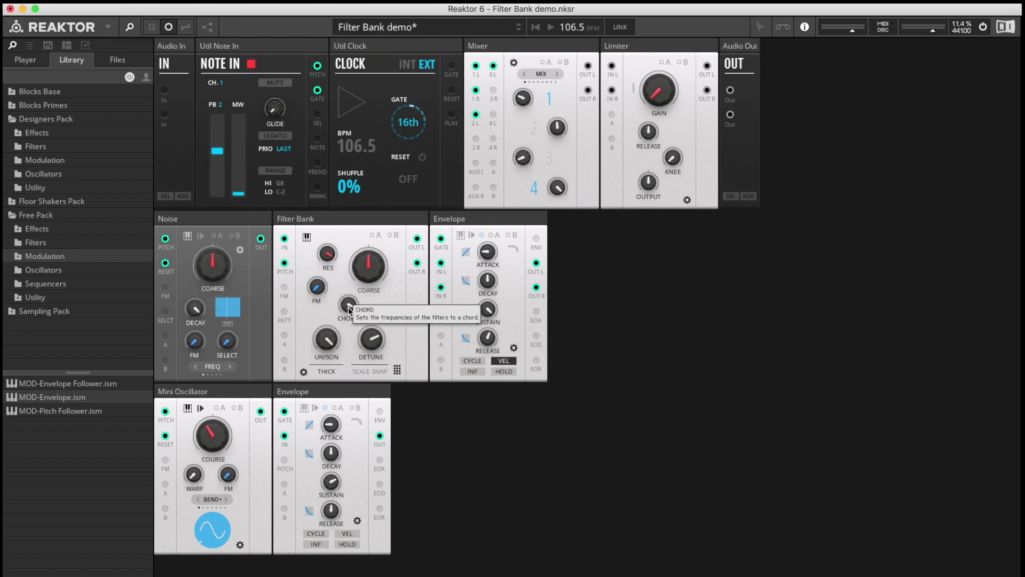
drag(348, 306, 350, 340)
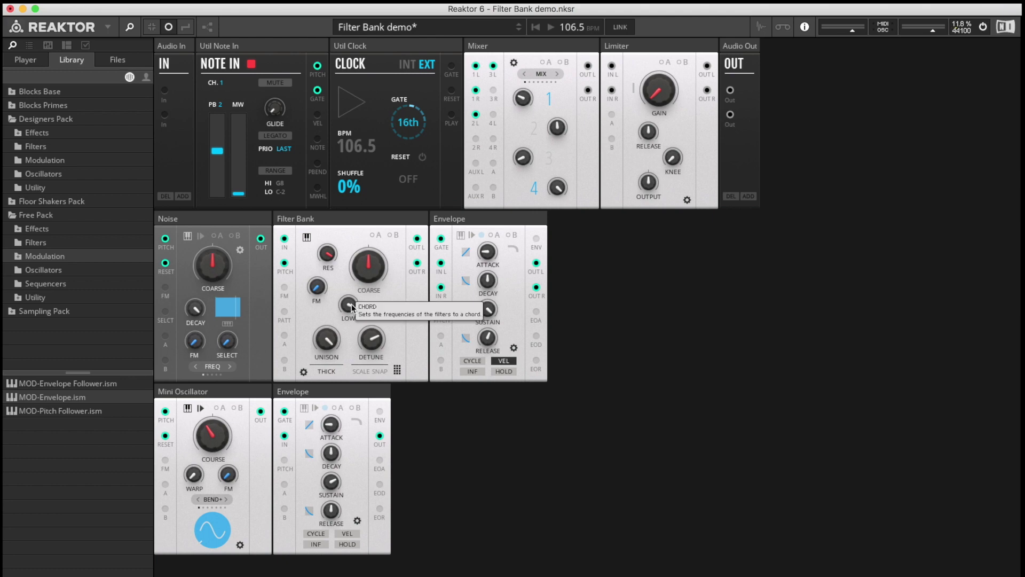
drag(377, 343, 368, 414)
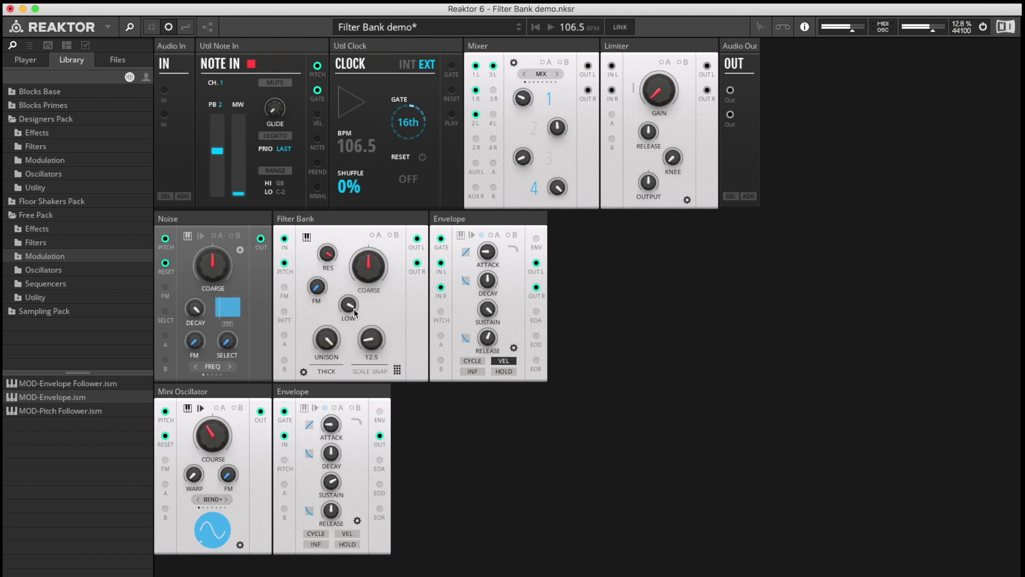
- Turn the chord past OCT+MIN3 and bring detune to 29.2, then about 64.4
drag(349, 316, 351, 356)
mouse_move(352, 317)
drag(348, 308, 348, 316)
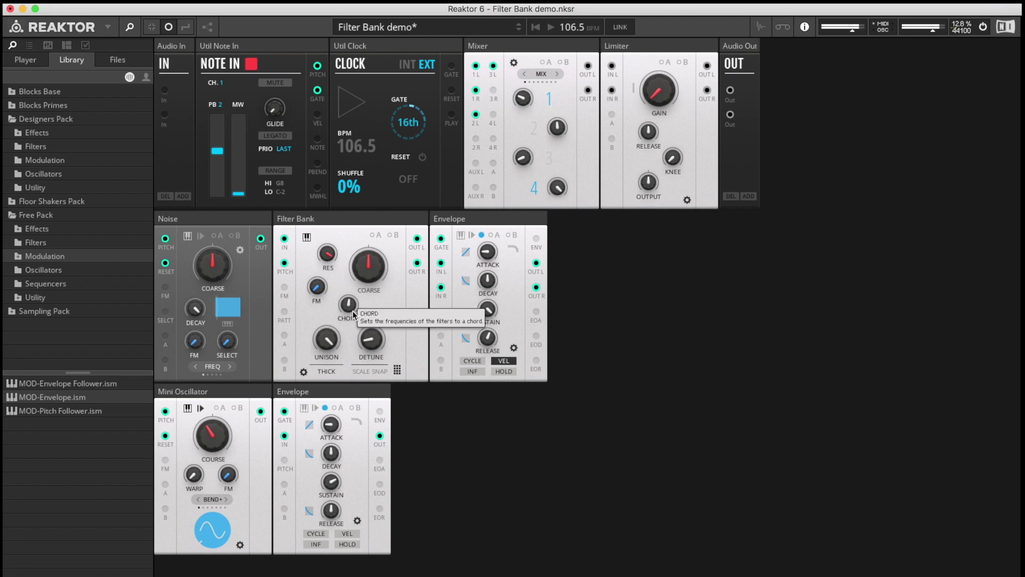
drag(373, 339, 376, 216)
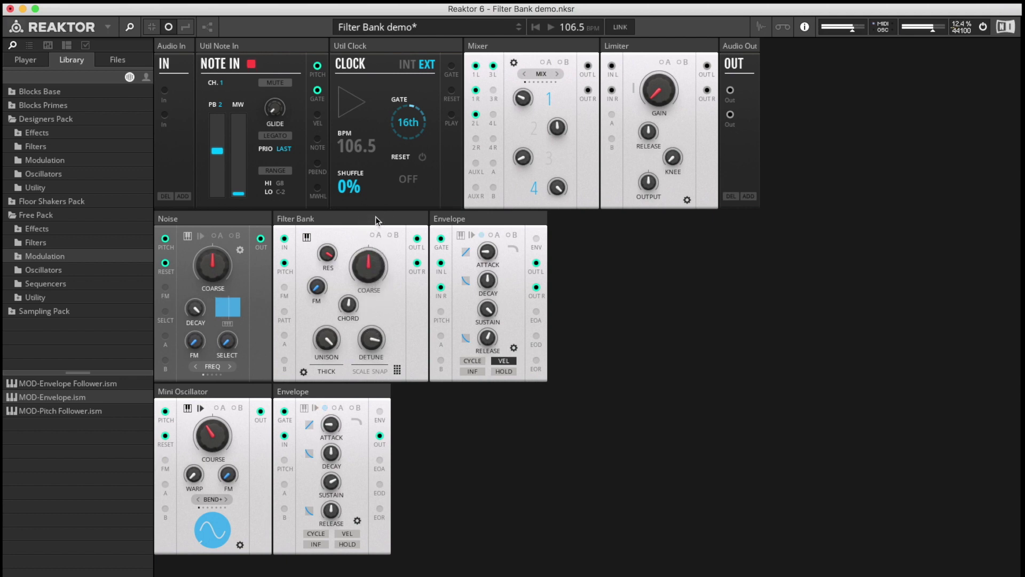
drag(375, 340, 376, 368)
- Set the chord to MAJOR 7TH, nudge coarse tuning slightly, then move the chord to SUS + 7TH
click(350, 321)
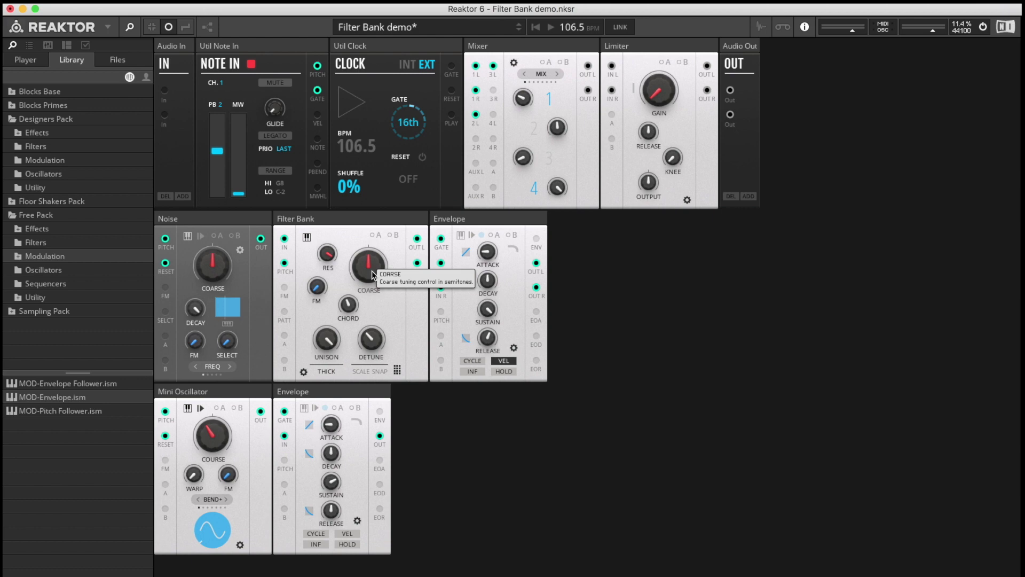
click(371, 271)
drag(372, 271, 374, 263)
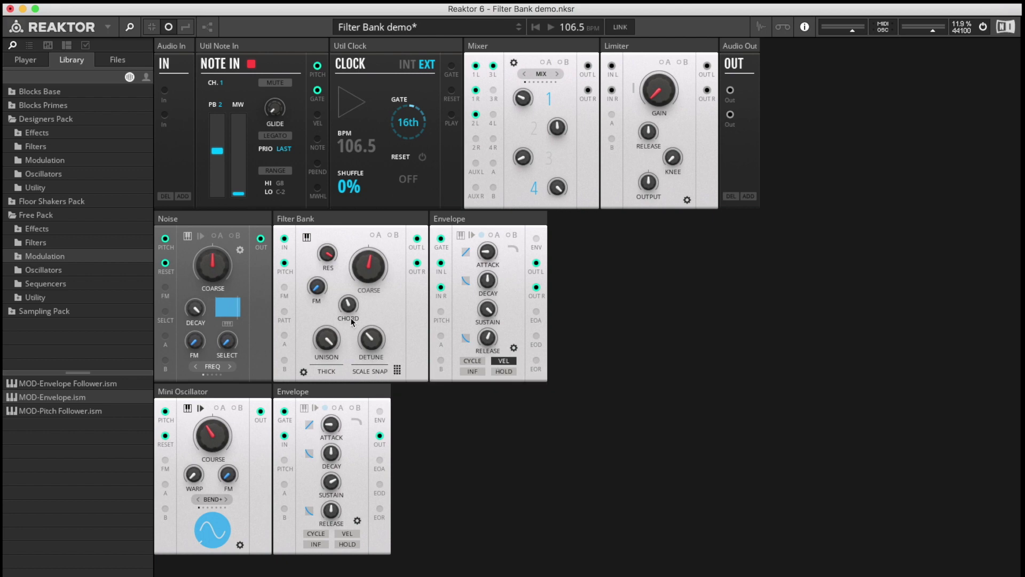
drag(347, 306, 373, 294)
click(357, 103)
- Turn the Filter Bank chord to 9TH and switch off scale snapping
click(350, 308)
drag(351, 312, 380, 435)
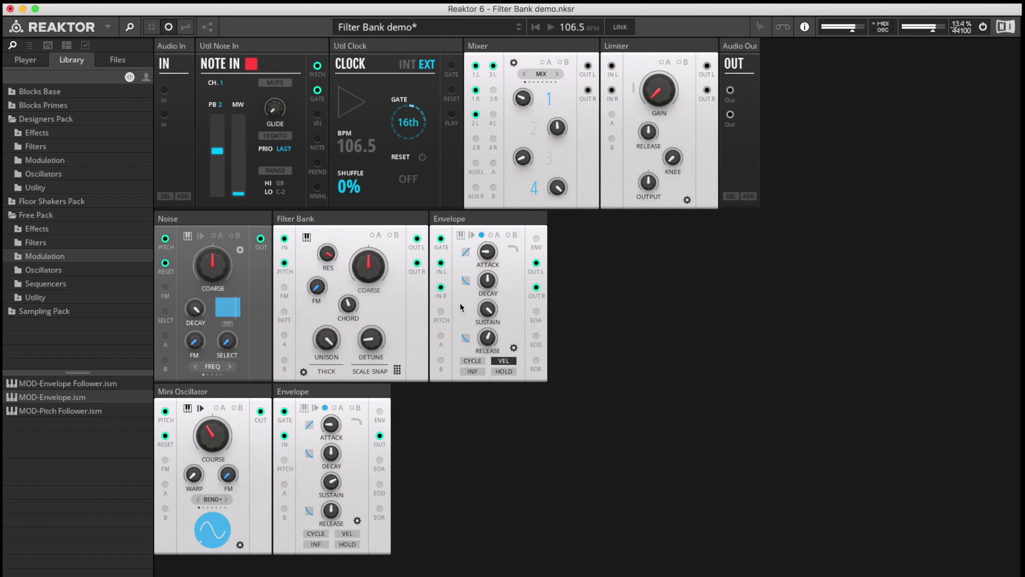
click(367, 371)
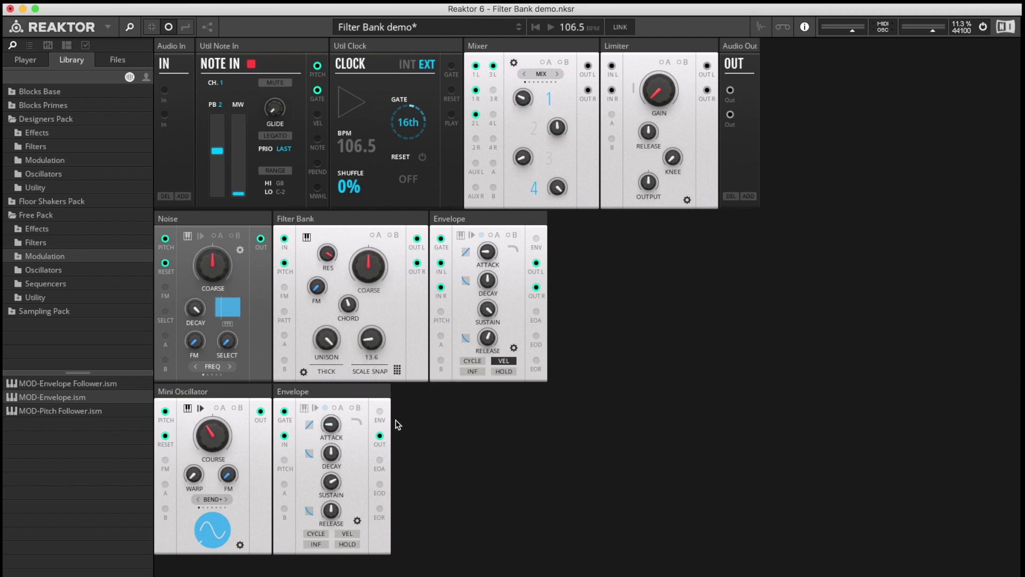
- Retune the Filter Bank detune and switch the Noise SELECT knob to another noise type
click(371, 330)
drag(371, 330, 376, 318)
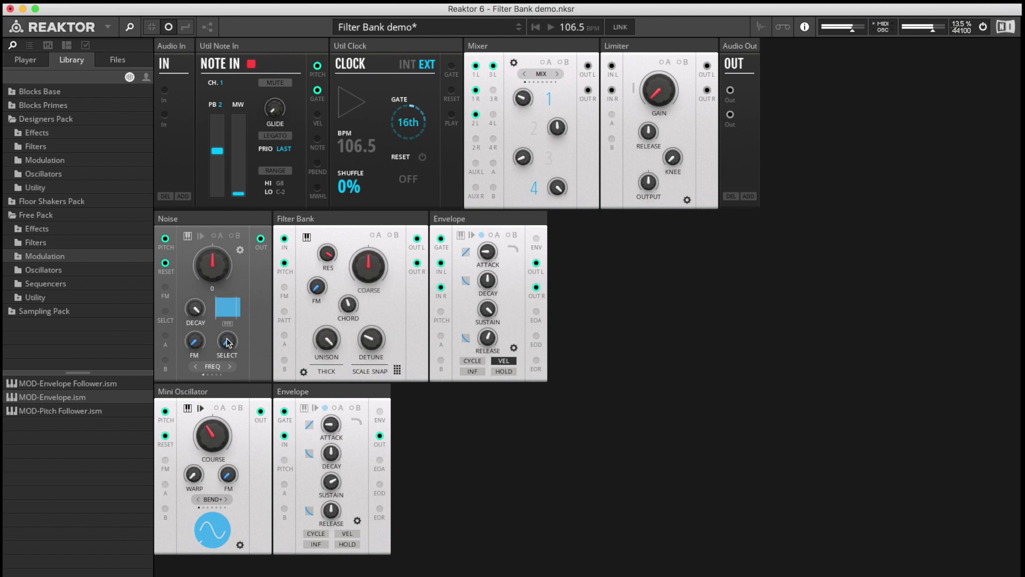
drag(228, 344, 229, 306)
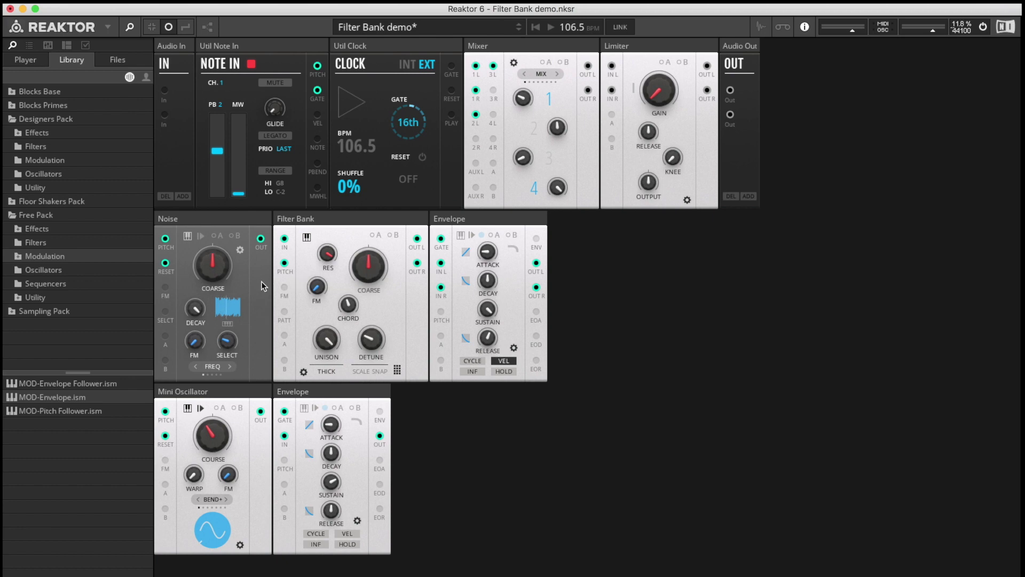
- Open the Filter Bank's step-pattern page, disable hover info tooltips, and switch on a grid step
click(397, 371)
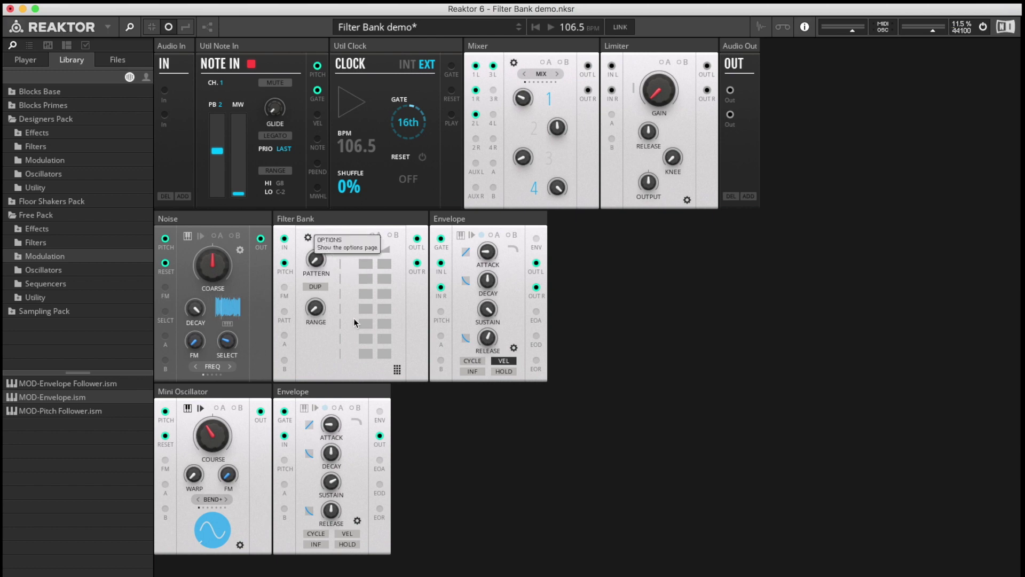
click(804, 27)
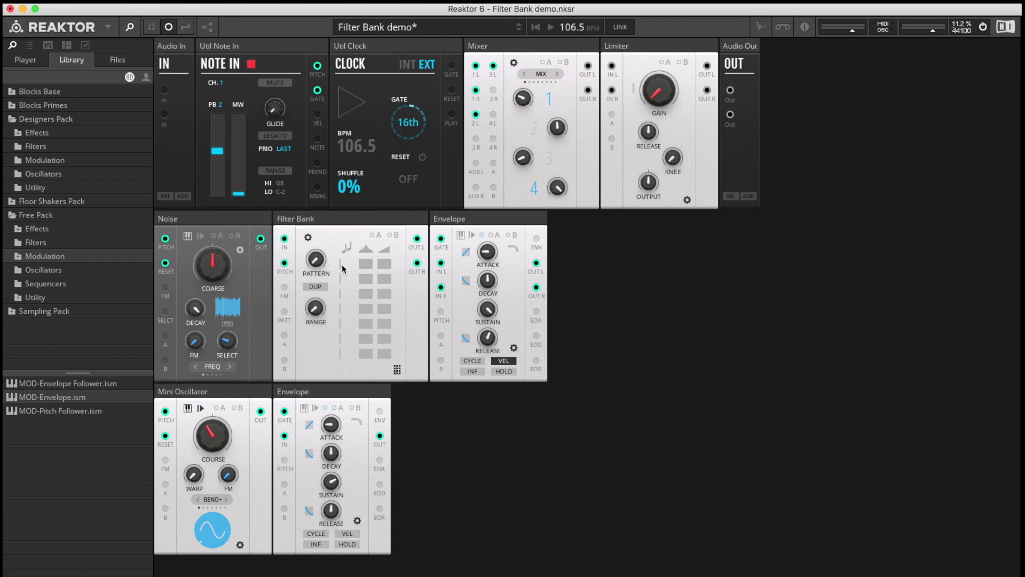
click(397, 371)
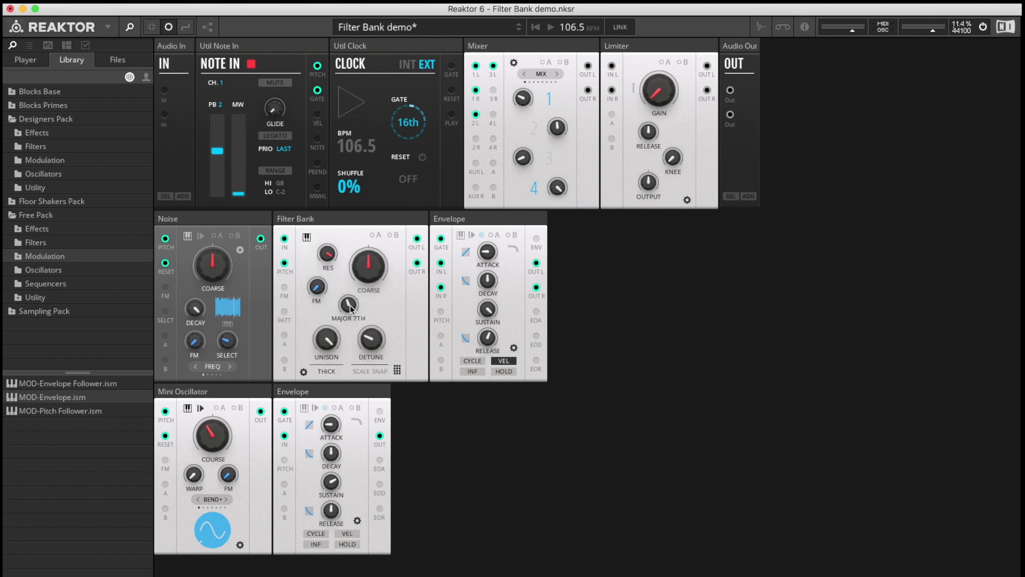
click(397, 369)
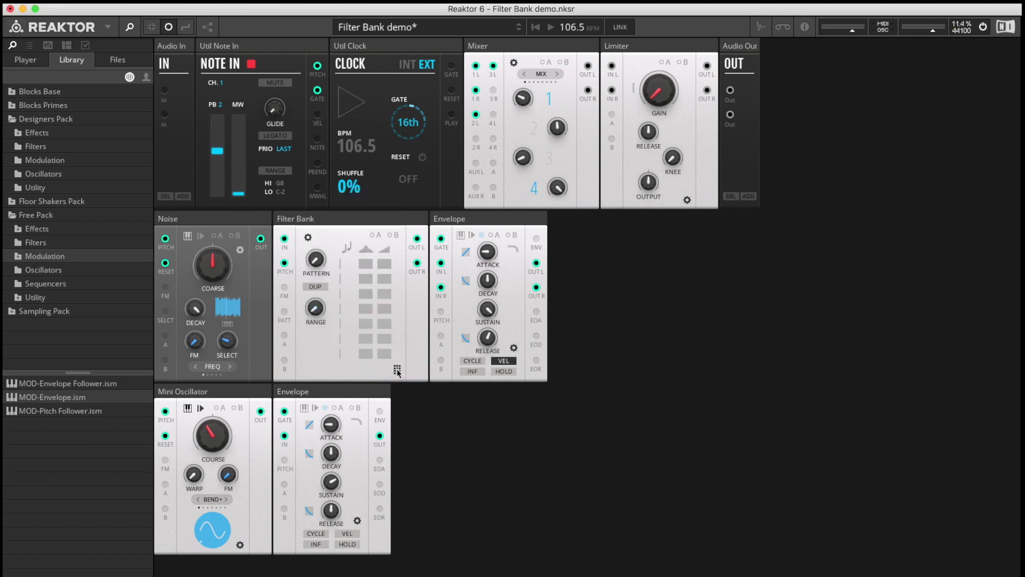
click(345, 265)
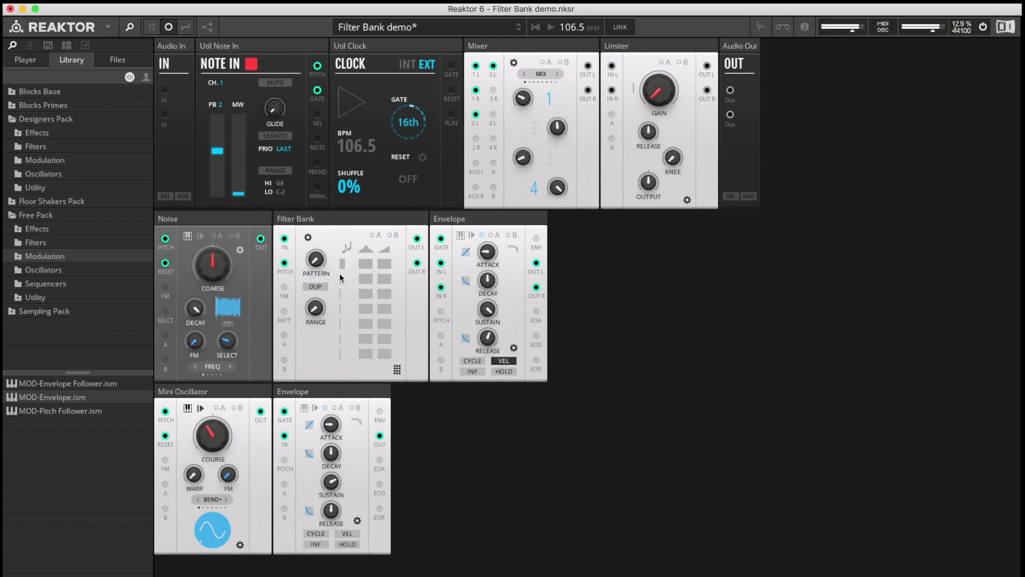
- Raise the Filter Bank pattern range to 42.1 and reshape the top-left grid step
drag(316, 308, 317, 246)
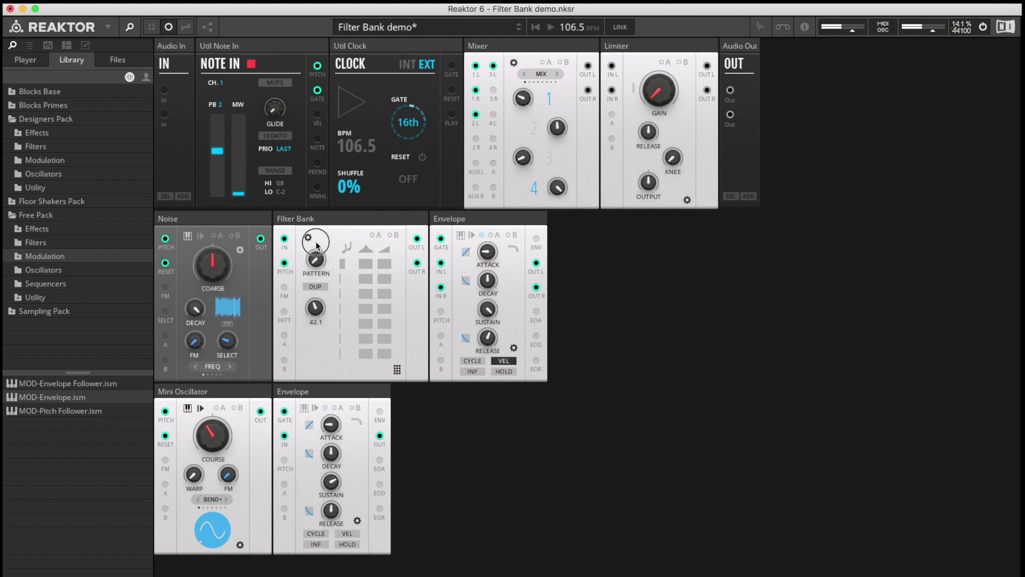
click(316, 308)
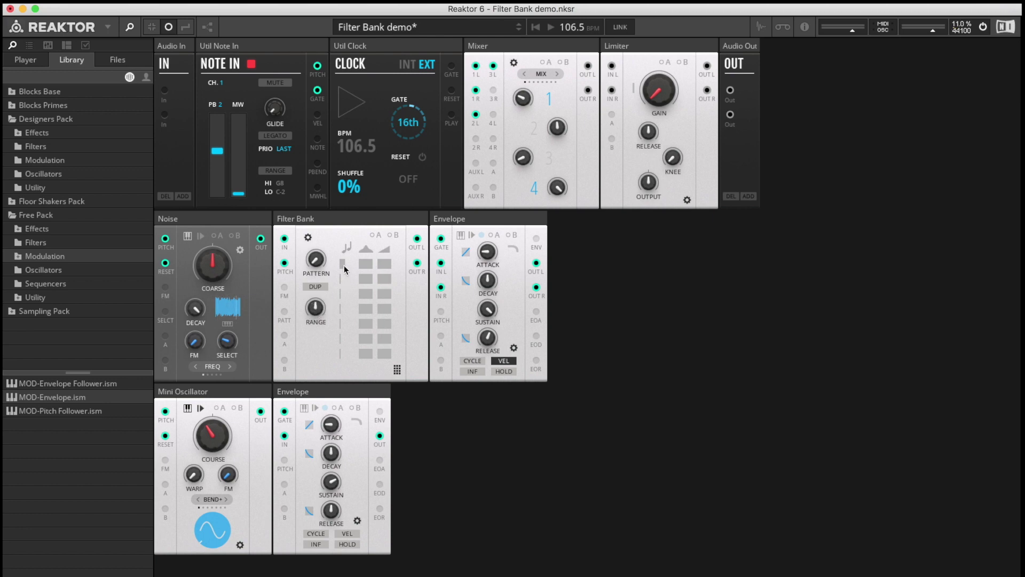
click(344, 265)
drag(345, 268, 349, 269)
click(344, 262)
- Push the pattern range to about 85.9 and switch on steps along the first row
drag(316, 314, 319, 306)
click(324, 259)
drag(324, 260, 368, 261)
click(364, 265)
drag(364, 268, 374, 269)
- Turn the right column off and the middle column on, keeping the top-row steps lit
drag(390, 265, 385, 355)
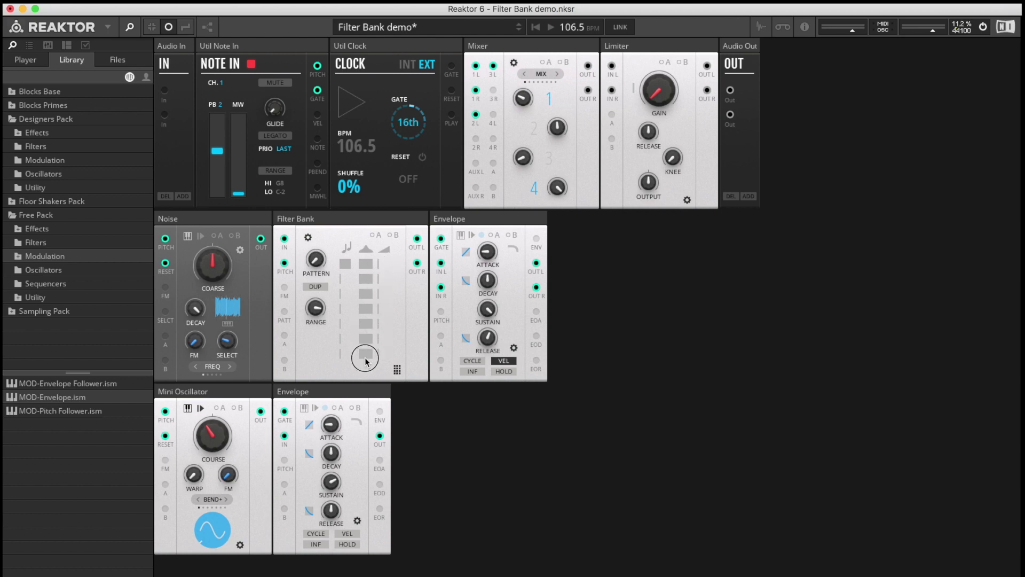
drag(375, 271, 369, 363)
drag(380, 265, 396, 268)
click(341, 265)
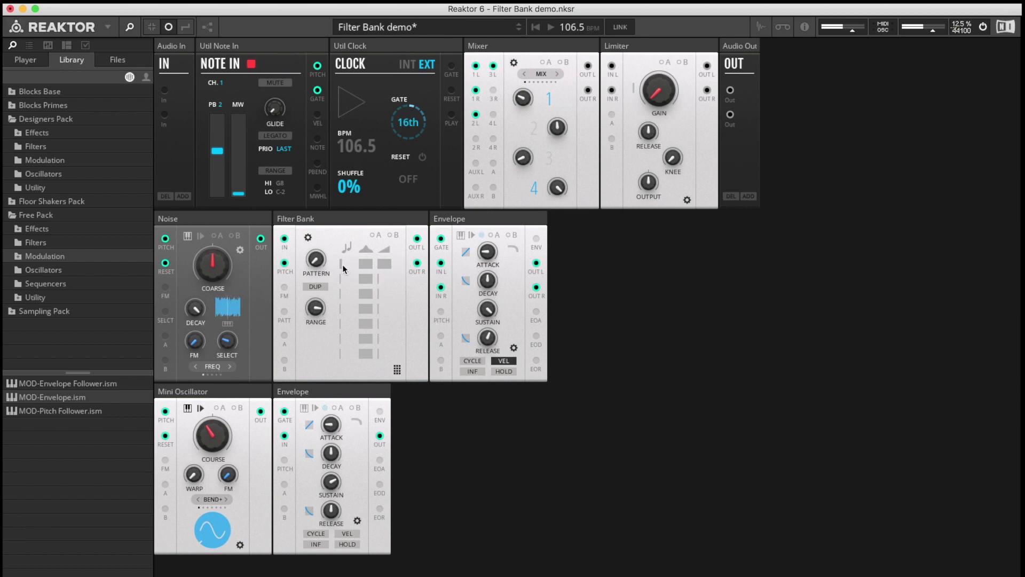
click(343, 264)
click(345, 267)
click(349, 268)
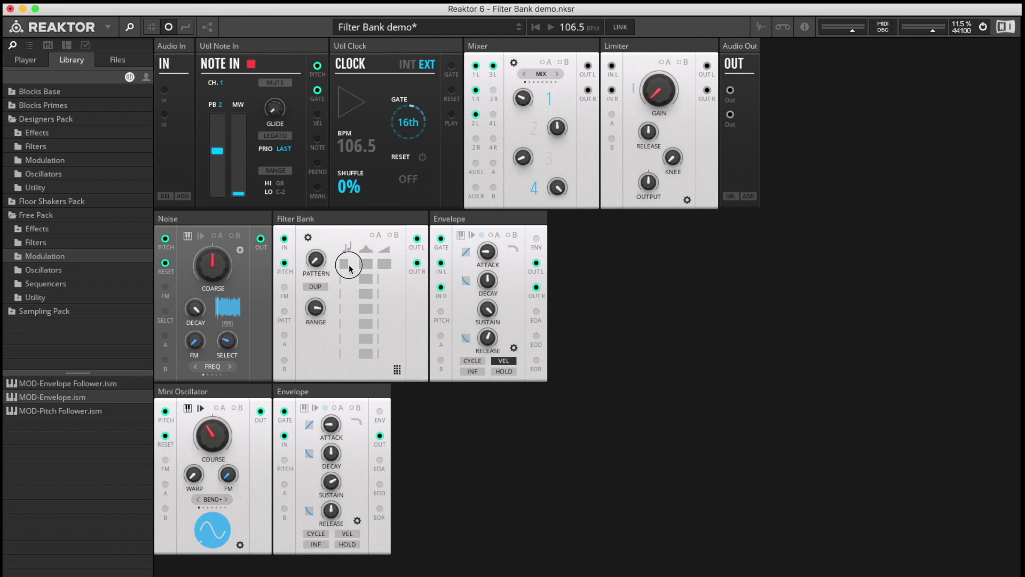
- Set the pattern range to 100 and switch off a first-column step
click(317, 308)
drag(317, 308, 308, 322)
click(342, 265)
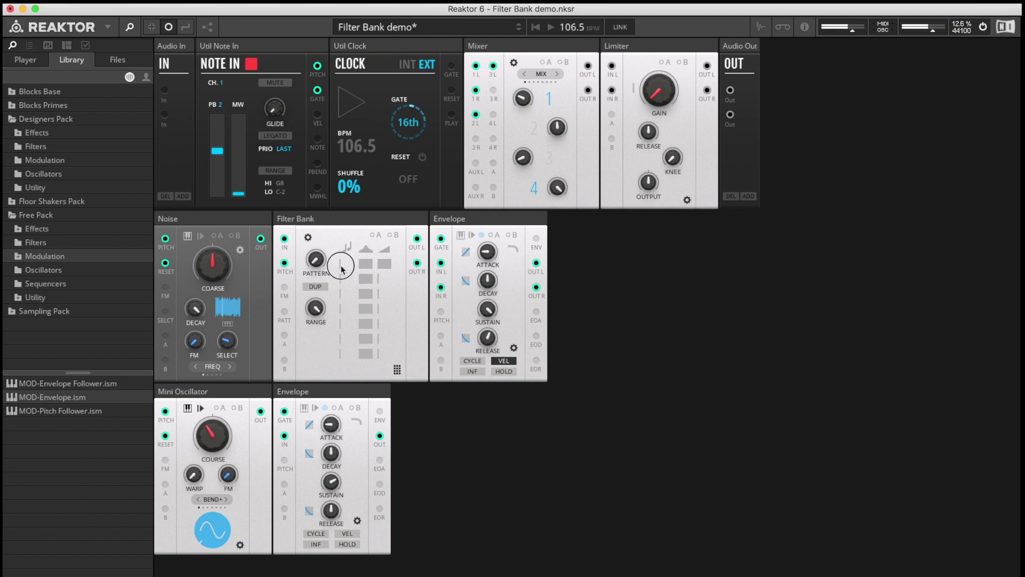
- Toggle second- and third-row steps in the outer columns and lower the range to 65.6
click(388, 280)
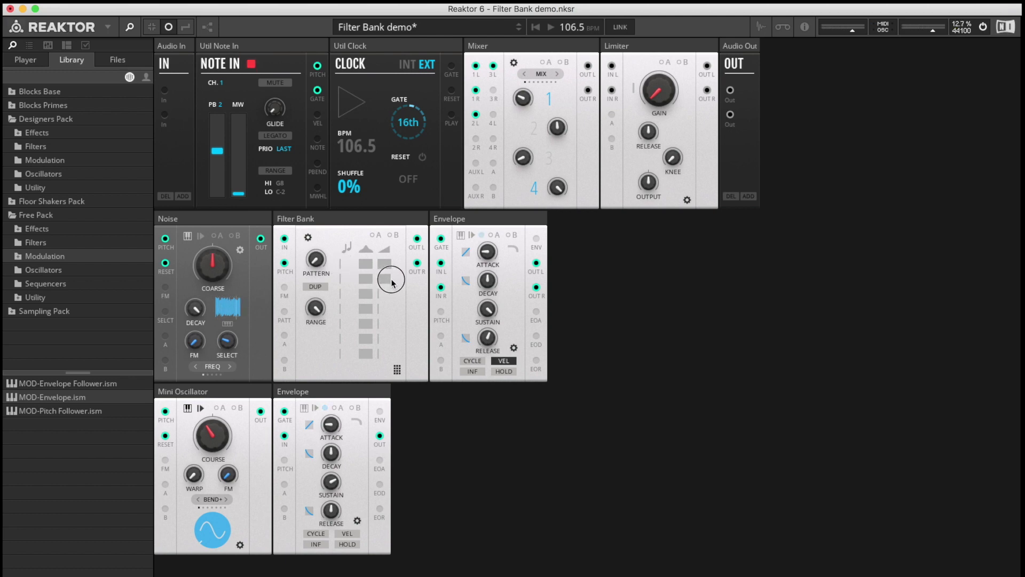
click(338, 265)
click(343, 279)
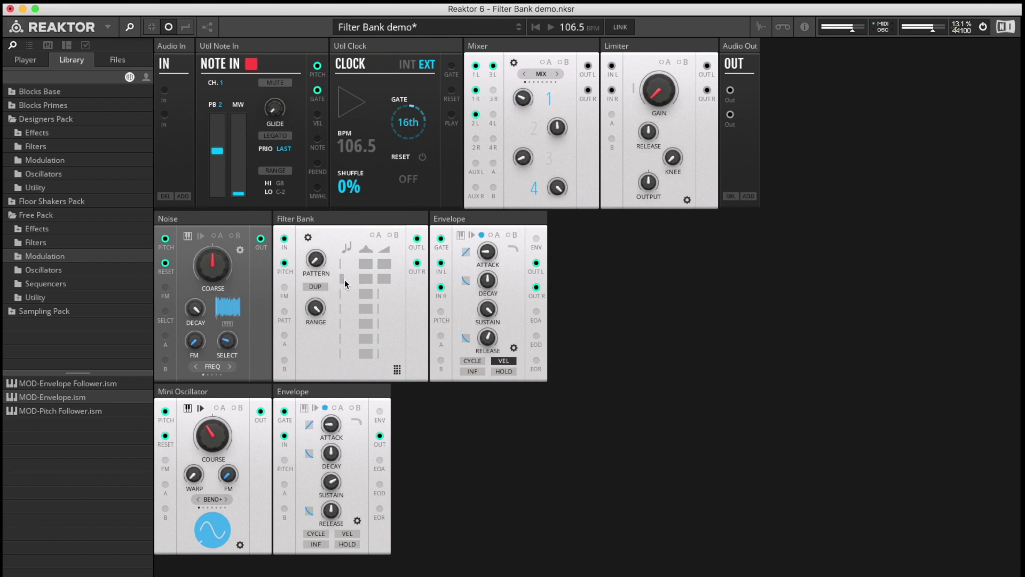
click(344, 282)
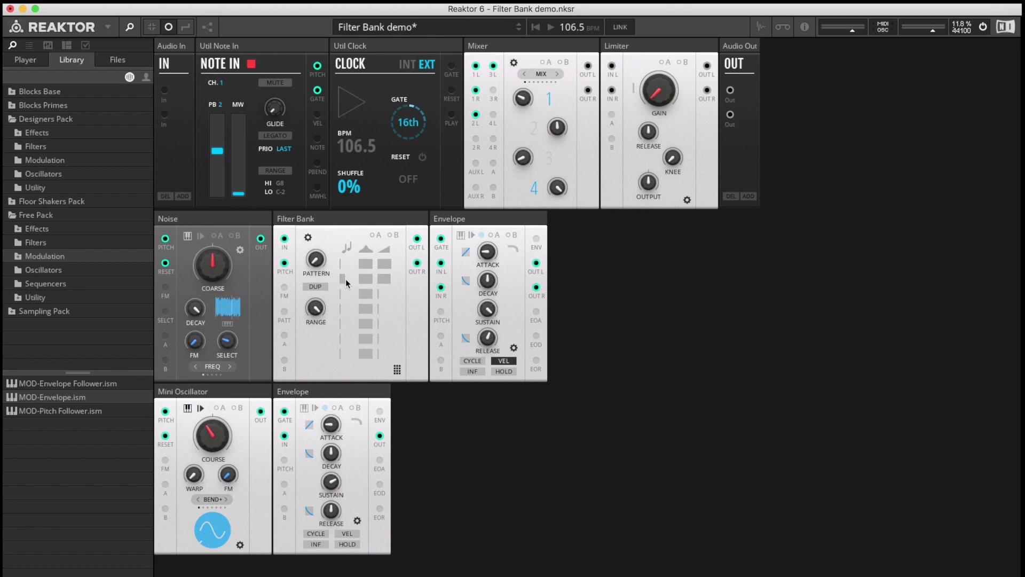
click(384, 294)
click(344, 294)
mouse_move(322, 309)
mouse_down()
mouse_move(317, 364)
mouse_move(313, 312)
mouse_up()
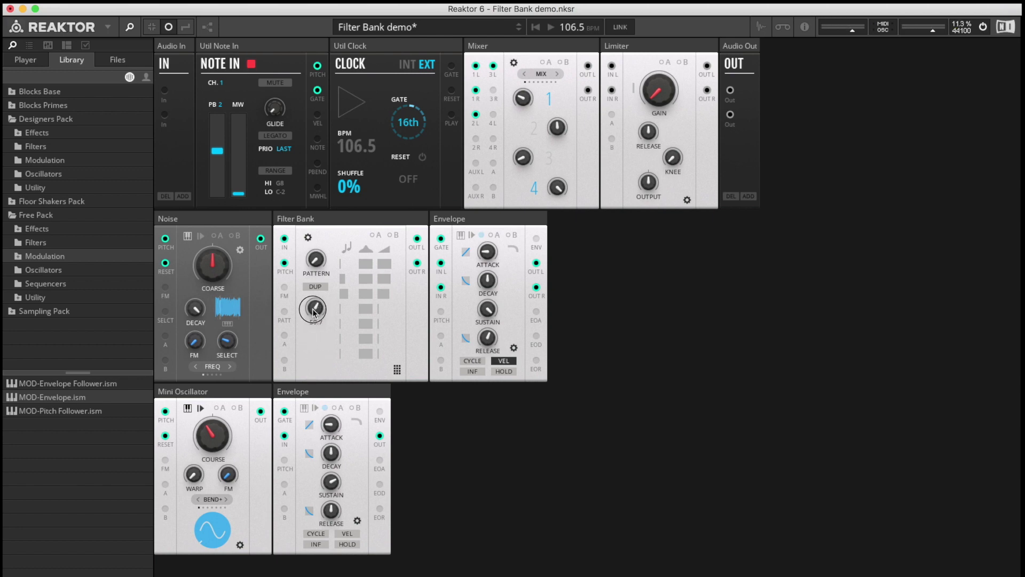
- Widen the second Filter Bank step to full width and reshape the third step
click(345, 280)
drag(344, 282, 345, 291)
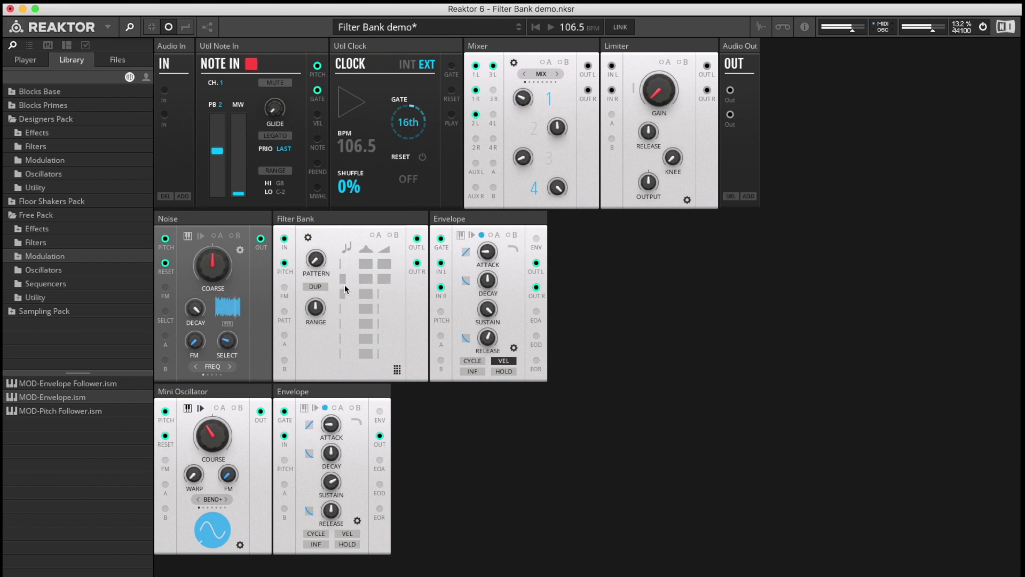
drag(345, 283, 346, 285)
mouse_move(345, 279)
mouse_down()
mouse_move(344, 297)
mouse_move(381, 294)
mouse_up()
drag(346, 294, 349, 298)
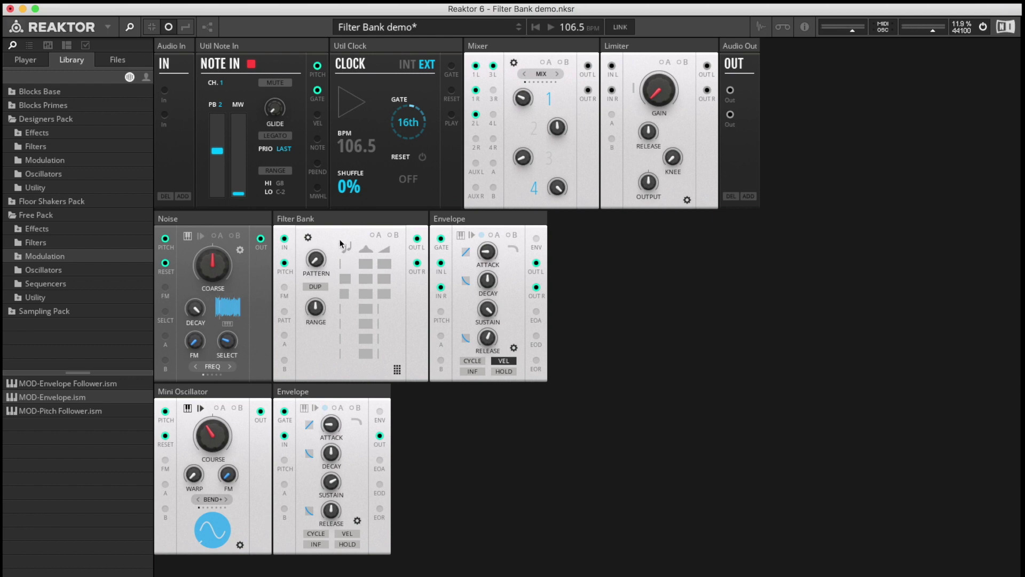
- Switch the Filter Bank pattern to 2, back to 1, then to 2 again
mouse_move(317, 263)
drag(318, 257, 319, 249)
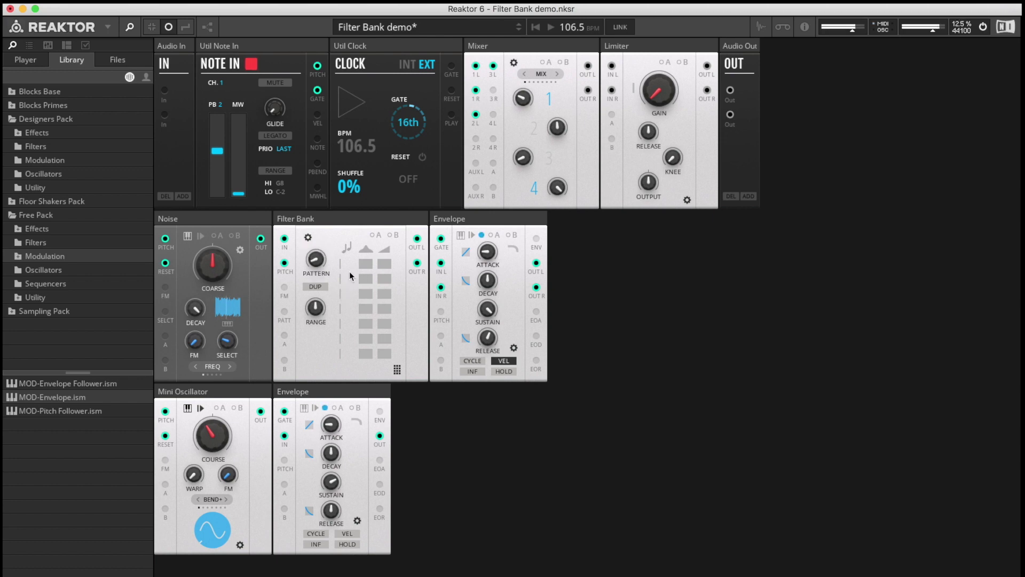
drag(316, 262, 319, 285)
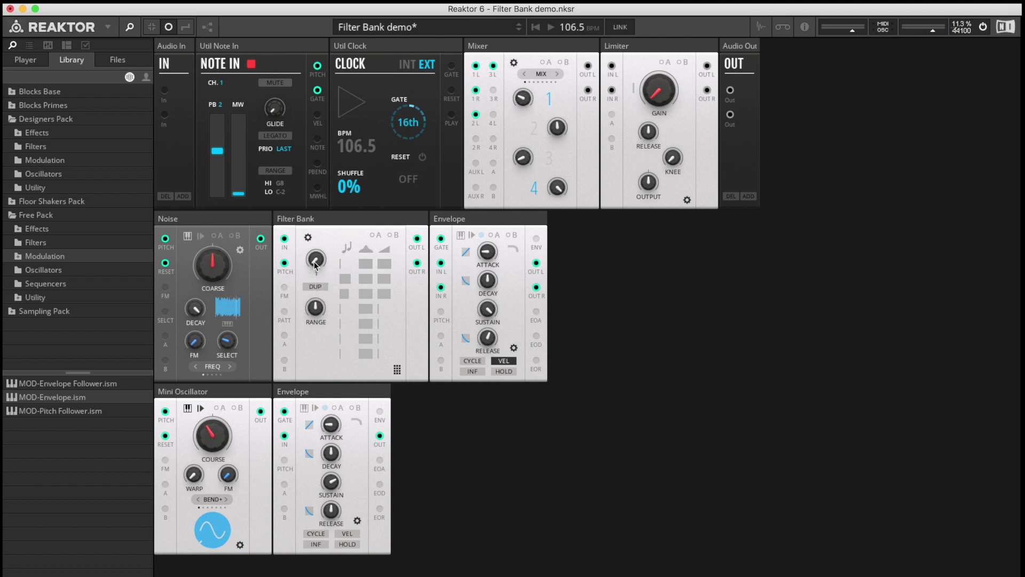
drag(316, 257, 316, 253)
- Add steps in columns one and three, widen the right-column step, and set Noise SELECT to 23
click(382, 310)
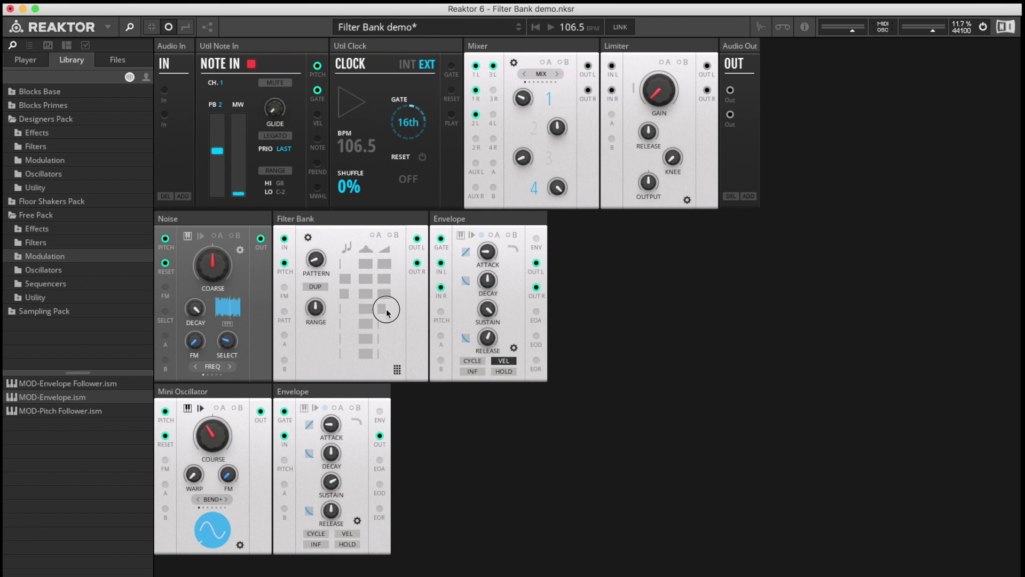
click(346, 309)
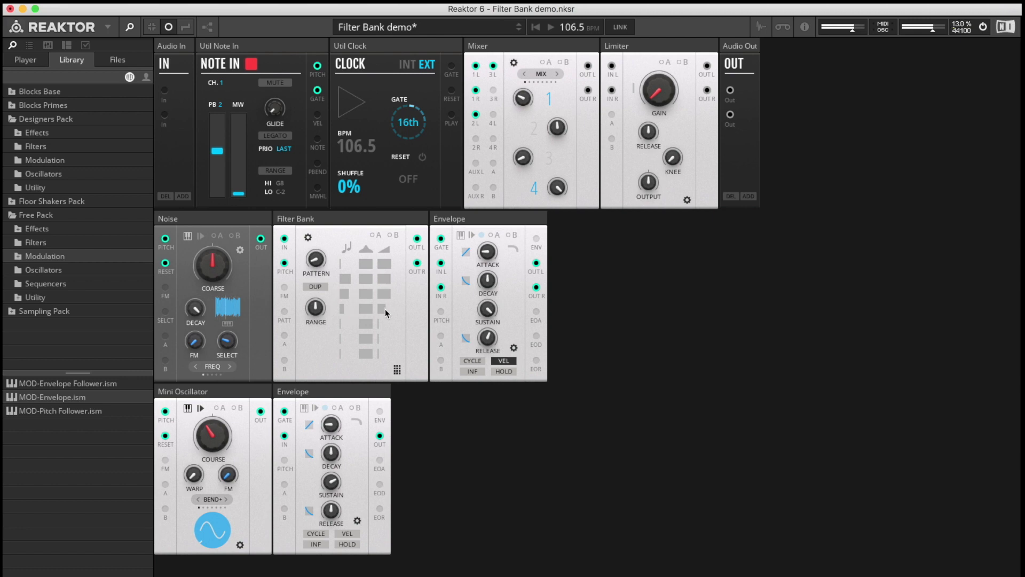
mouse_move(384, 309)
mouse_down()
mouse_move(384, 277)
mouse_move(385, 295)
mouse_up()
drag(228, 342, 230, 294)
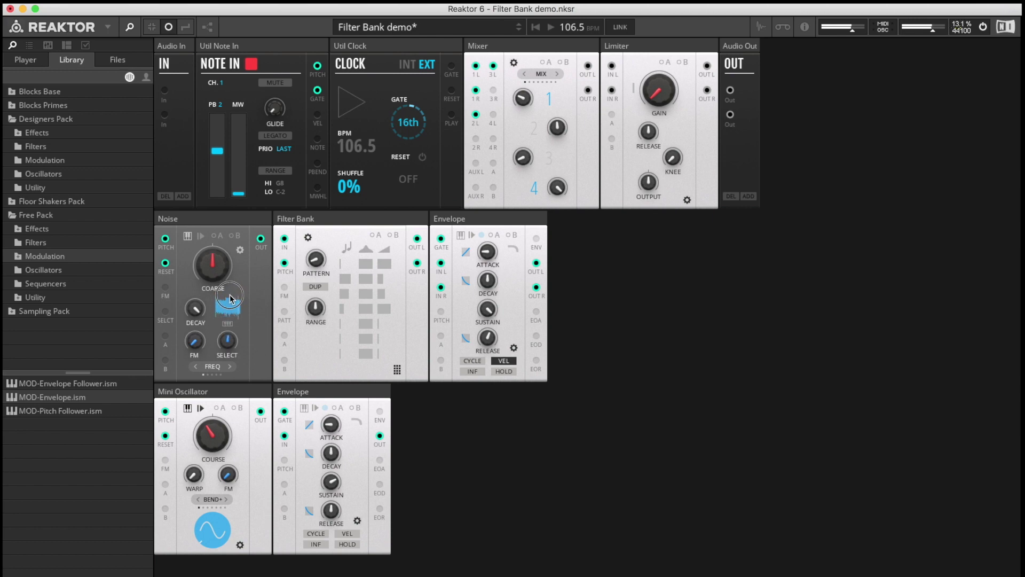
- Set Noise coarse pitch to 0 with keyboard tracking, mute Mixer channel 3, unmute channel 1
click(201, 220)
mouse_move(211, 268)
mouse_down()
mouse_move(222, 302)
mouse_move(223, 268)
mouse_up()
click(549, 158)
click(549, 103)
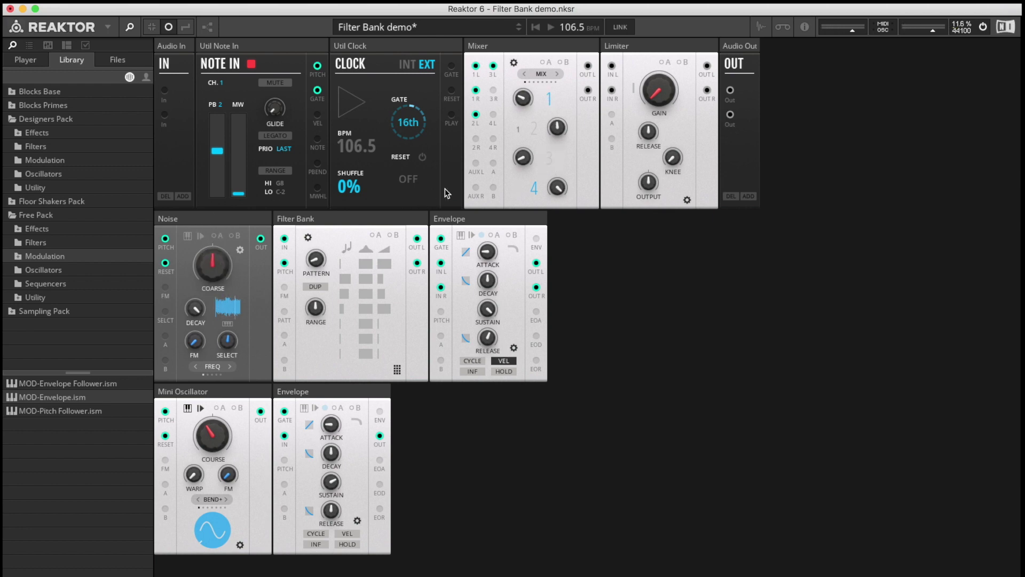
click(186, 237)
- Raise Noise SELECT to 51, nudge the Filter Bank pattern knob, and fine-tune a step level
mouse_move(226, 351)
drag(226, 342, 230, 321)
drag(316, 258, 318, 238)
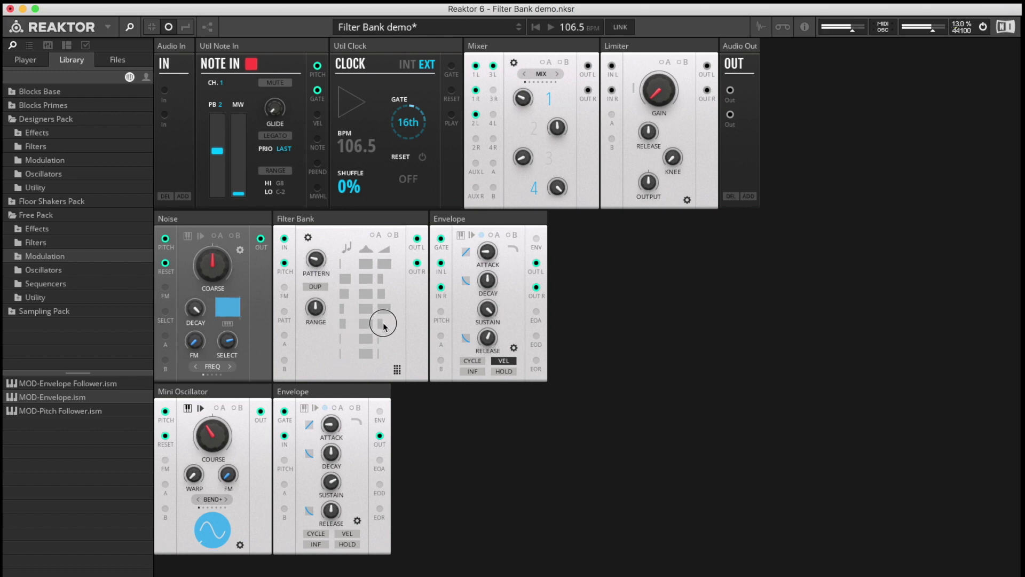
click(347, 329)
drag(346, 328, 348, 327)
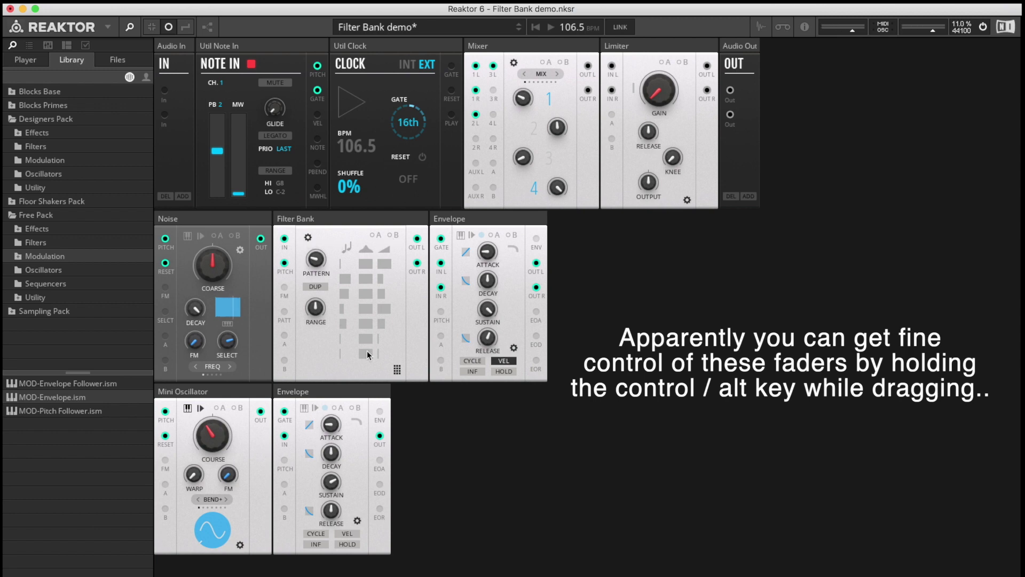
- Flip the Filter Bank from its main knobs to the Pitch Snap, Smooth and Saturation settings page
click(309, 238)
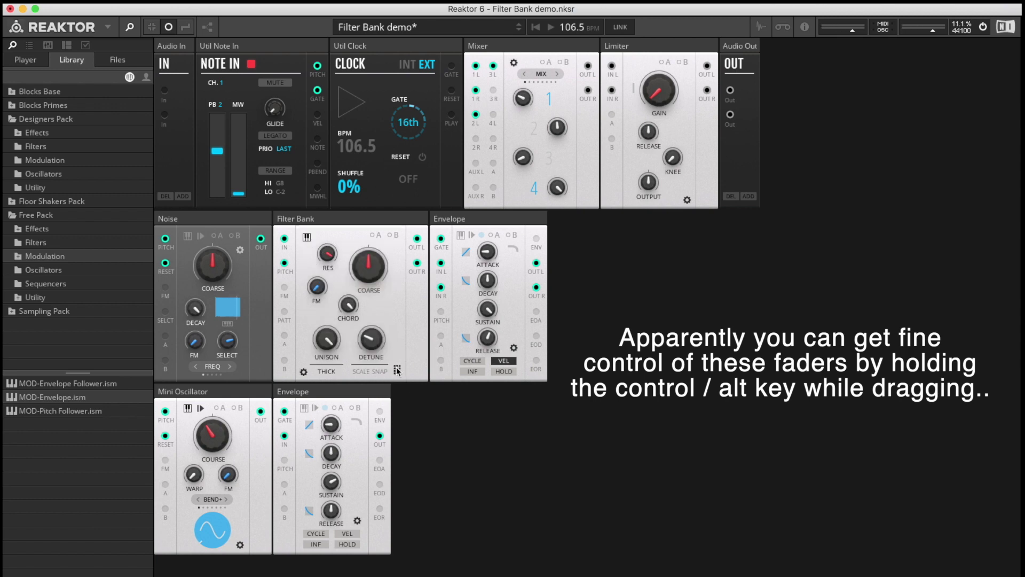
click(304, 373)
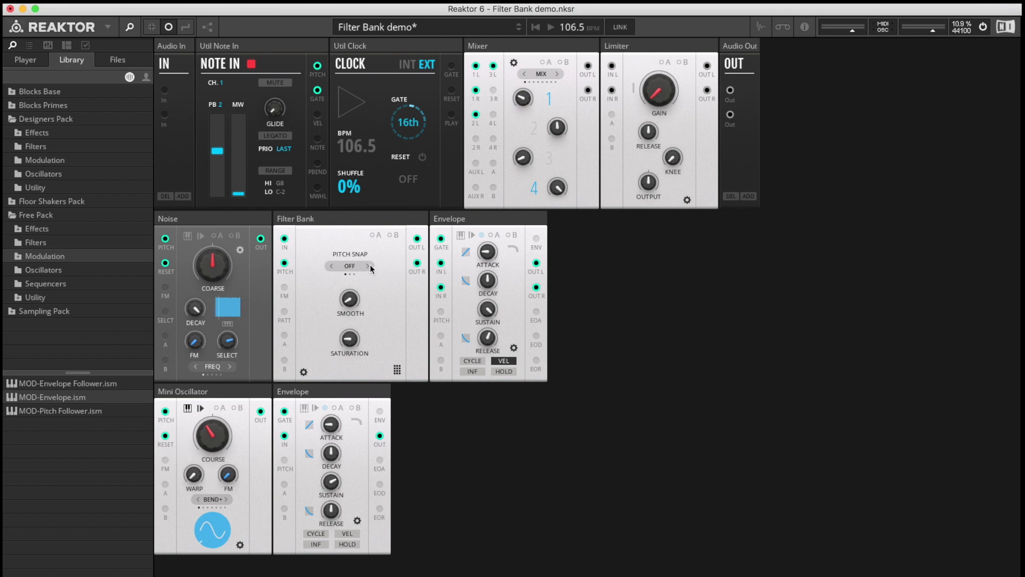
- Set Pitch Snap to EVEN and turn the large Filter Bank knob to 1, then -0.8
click(369, 266)
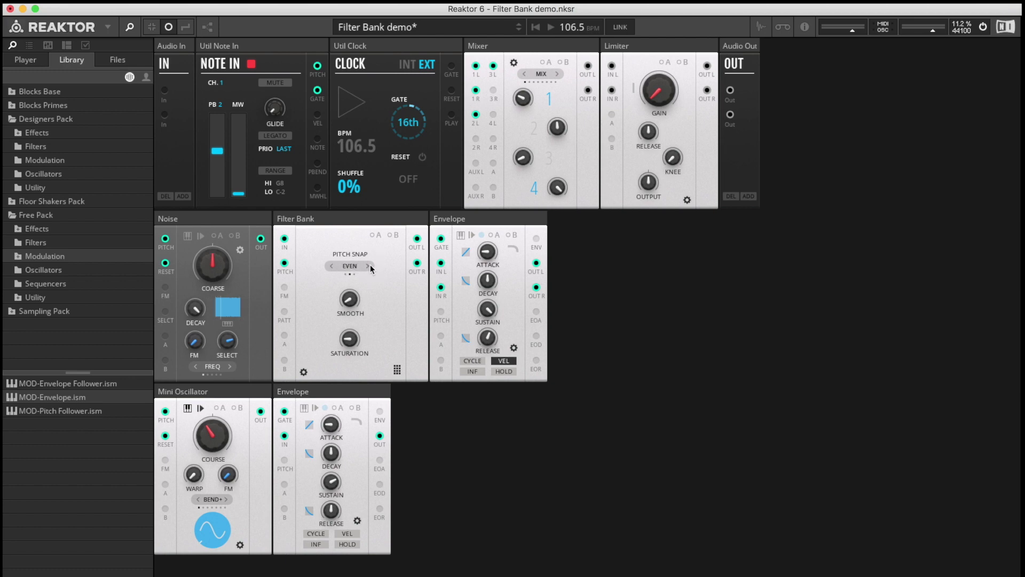
click(303, 373)
mouse_move(375, 264)
mouse_down()
mouse_move(371, 238)
mouse_move(370, 286)
mouse_move(372, 268)
mouse_up()
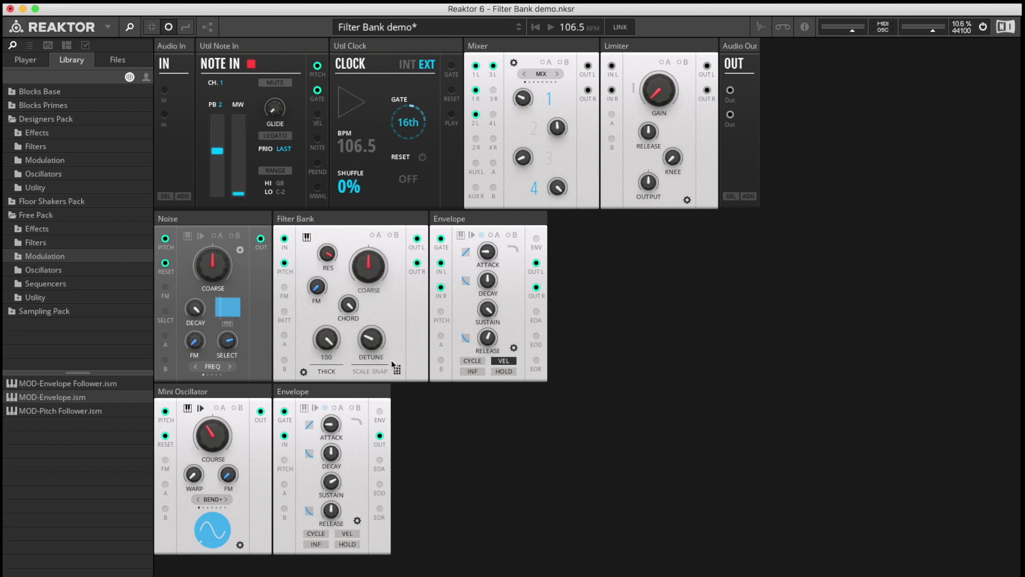
click(303, 371)
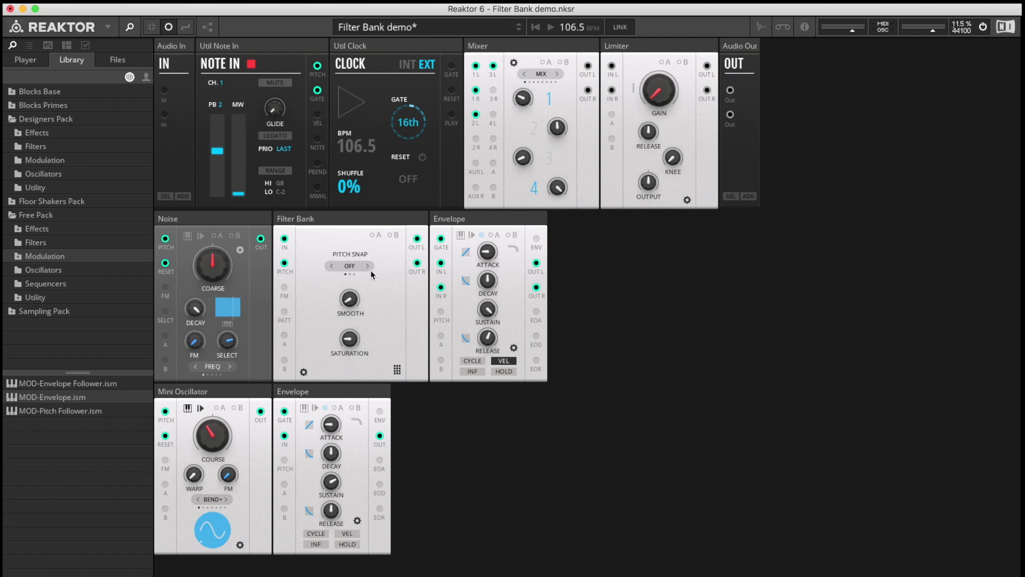
click(303, 371)
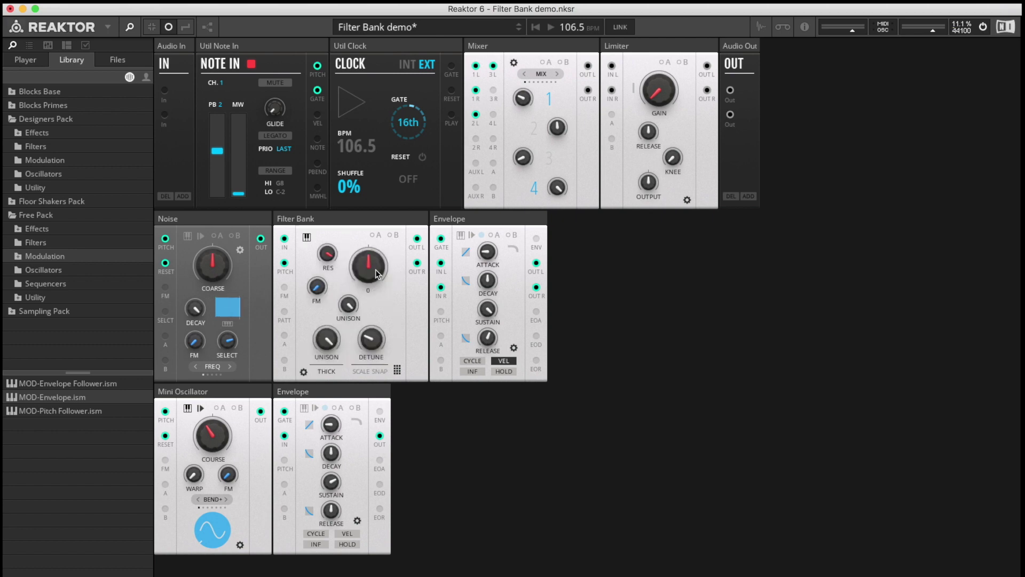
drag(376, 269, 393, 290)
- Raise coarse pitch to -8.7, reconfirm Pitch Snap EVEN, then turn coarse pitch to 14
drag(375, 274, 379, 200)
click(328, 255)
click(363, 272)
click(304, 371)
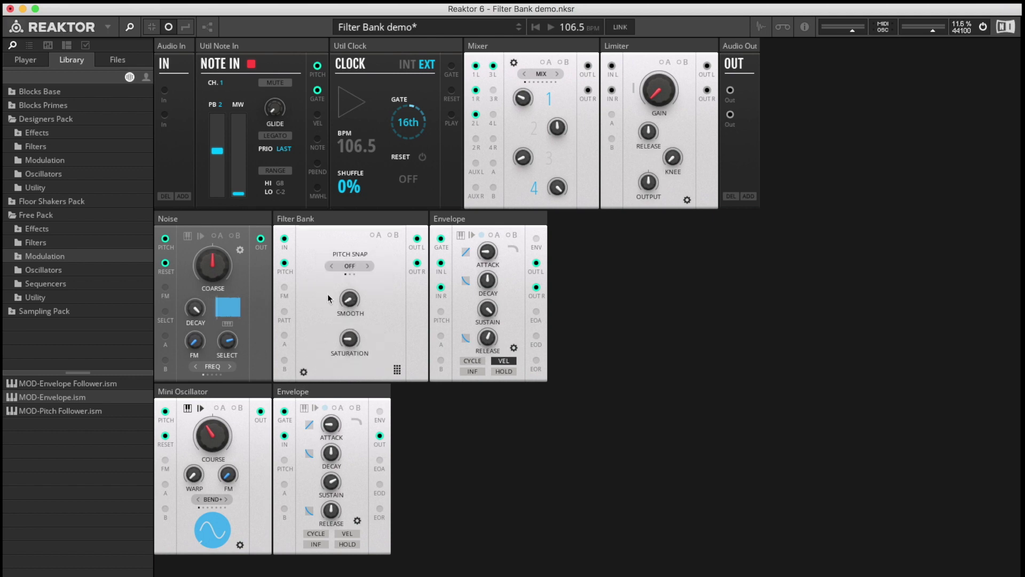
click(369, 265)
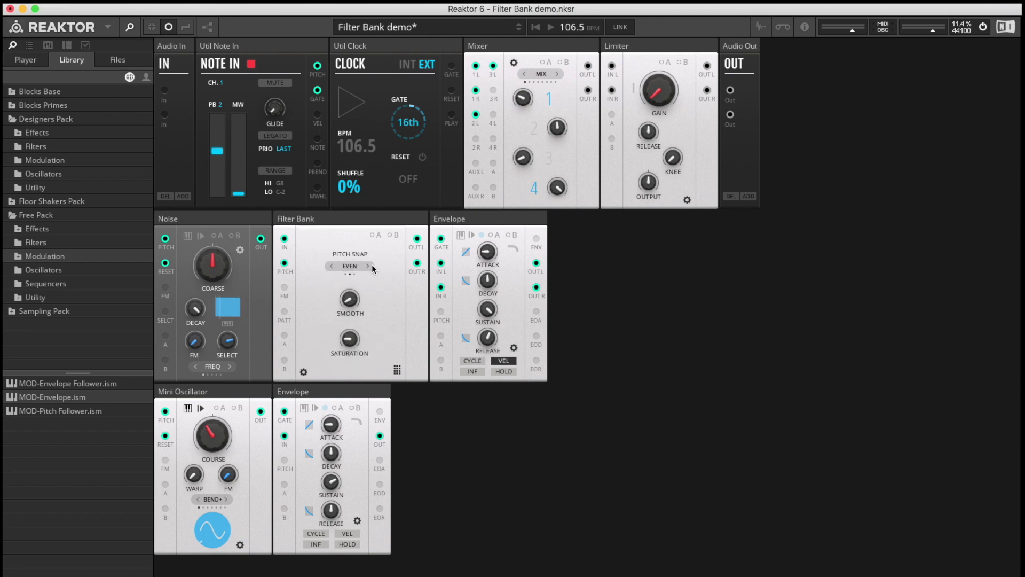
click(304, 372)
mouse_move(367, 270)
mouse_down()
mouse_move(373, 225)
mouse_move(366, 291)
mouse_move(393, 528)
mouse_move(412, 418)
mouse_move(403, 270)
mouse_move(409, 423)
mouse_move(432, 545)
mouse_move(367, 331)
mouse_move(368, 274)
mouse_up()
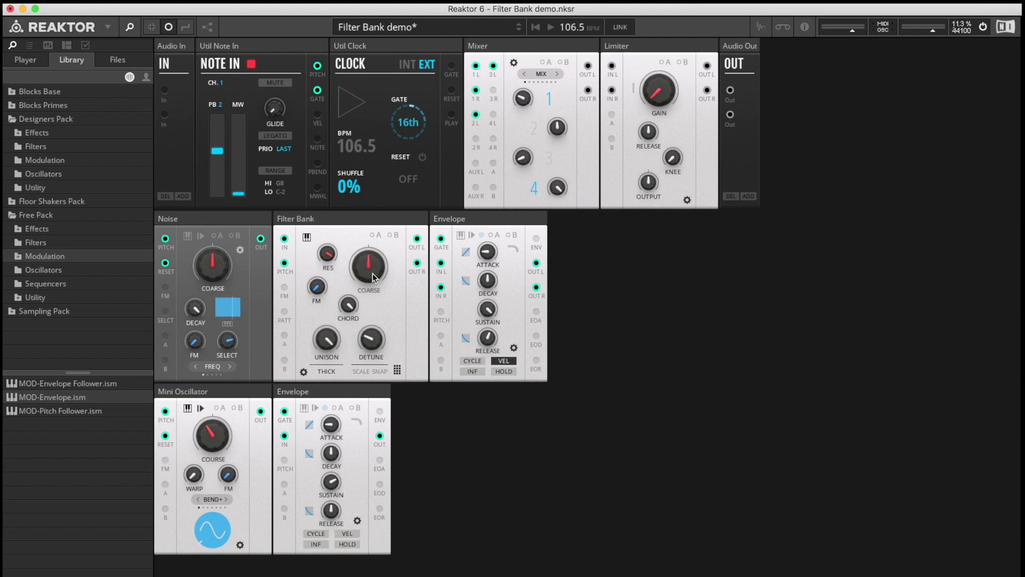
- Lower the Filter Bank coarse pitch to -15, flipping between the knob and settings pages
drag(372, 275, 305, 373)
click(304, 372)
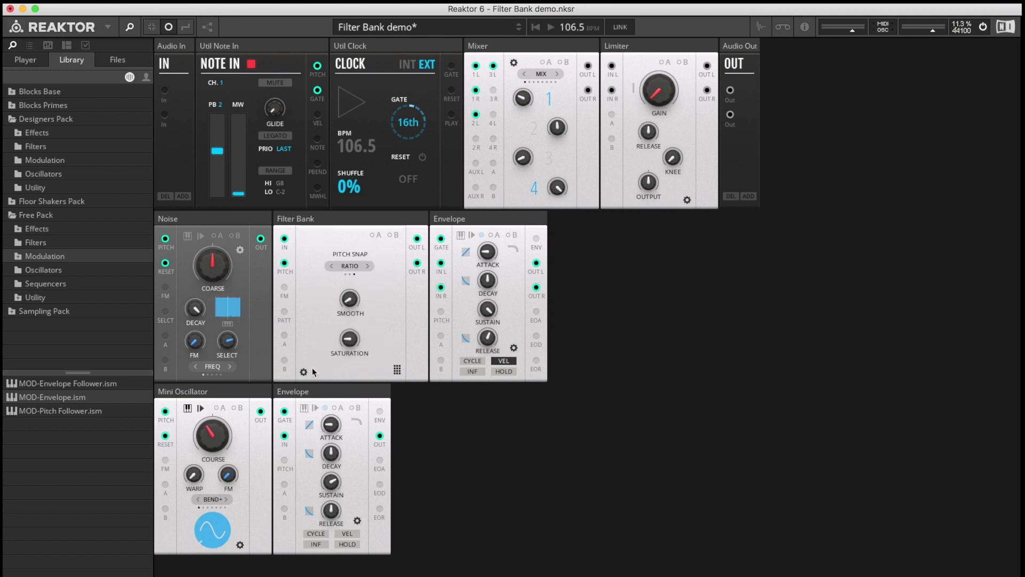
click(303, 372)
drag(368, 274, 373, 247)
click(304, 372)
click(303, 371)
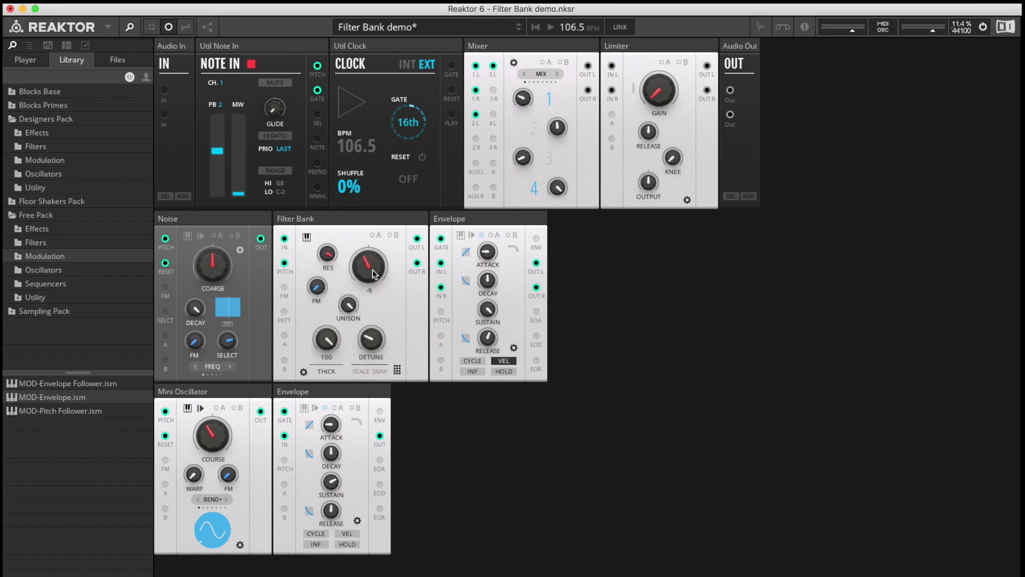
- Raise coarse pitch from -9 to 6, then reset it to 0 and recheck the settings page
mouse_move(374, 273)
mouse_down()
mouse_move(373, 244)
mouse_move(374, 275)
mouse_up()
super+click(373, 275)
mouse_move(373, 273)
click(303, 372)
click(303, 372)
- Raise the Filter Bank SMOOTH setting to 2.5 on its settings page
click(304, 372)
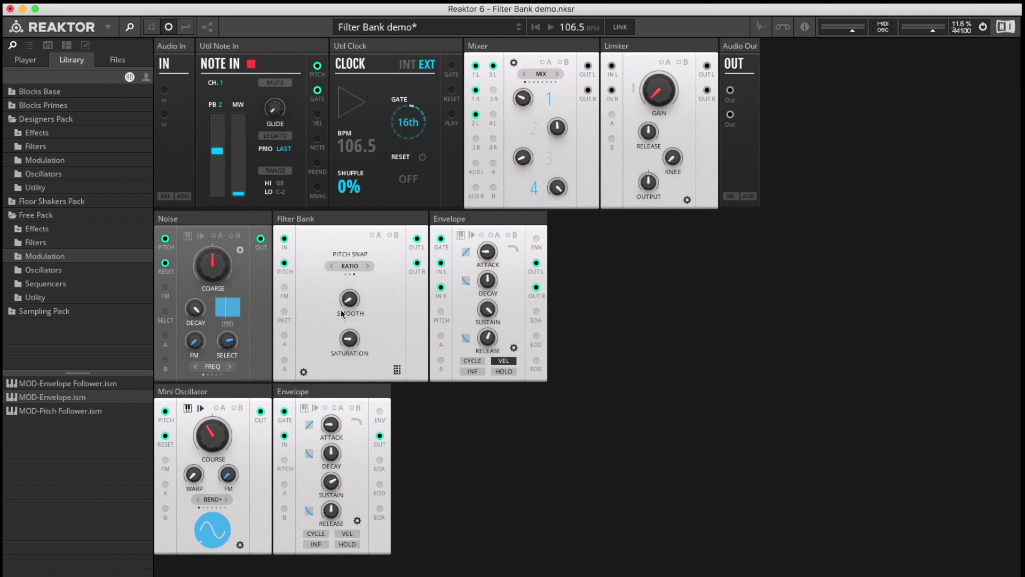
click(304, 371)
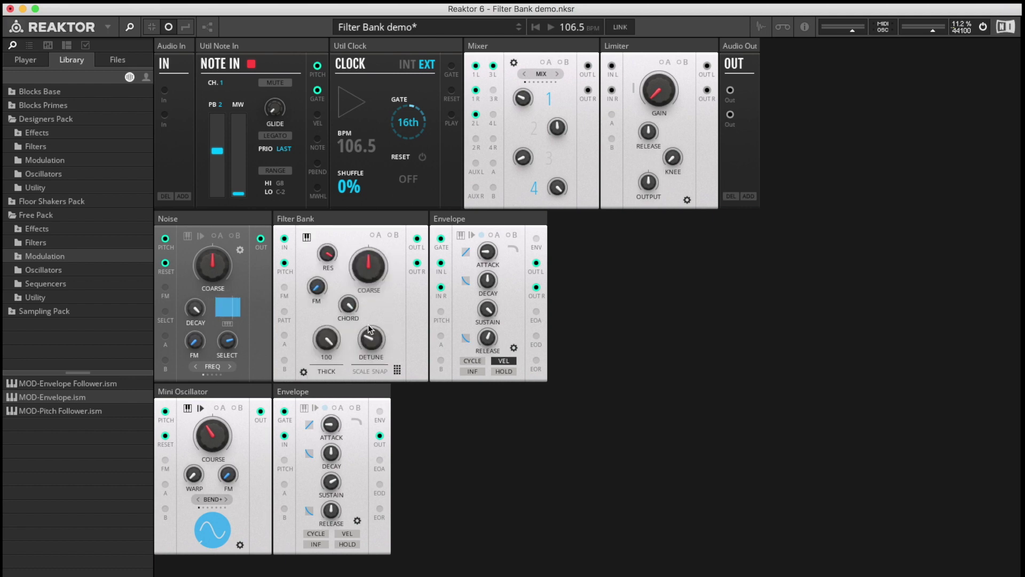
click(303, 372)
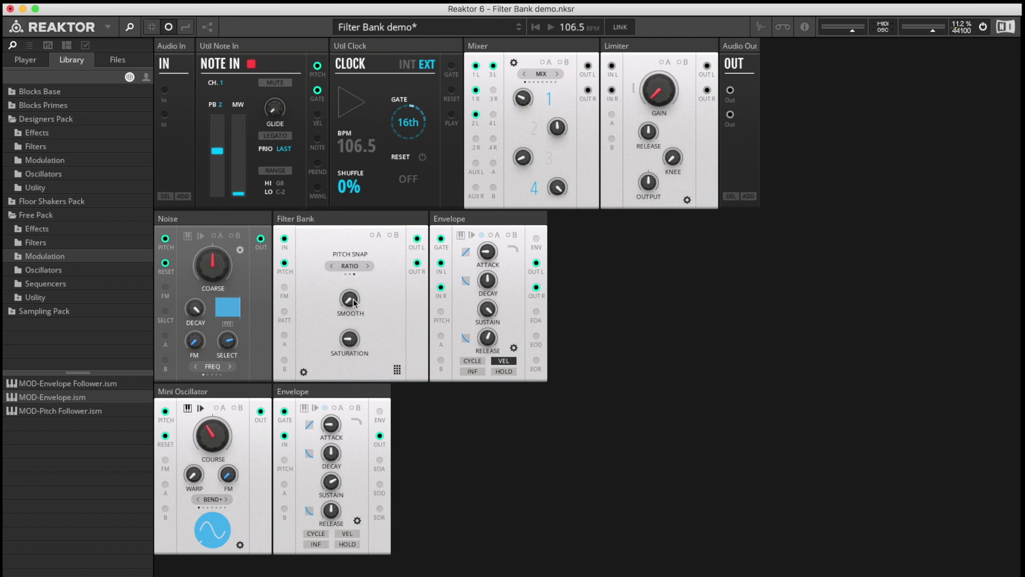
drag(354, 302, 305, 374)
click(303, 373)
- Turn the Filter Bank chord knob down to MINOR 7TH, then reopen its settings page
click(304, 372)
click(304, 372)
drag(348, 306, 358, 369)
click(303, 372)
- Set a Filter Bank settings knob to 47.8 and switch the chord from minor 7th toward unison
drag(349, 299, 351, 235)
click(303, 372)
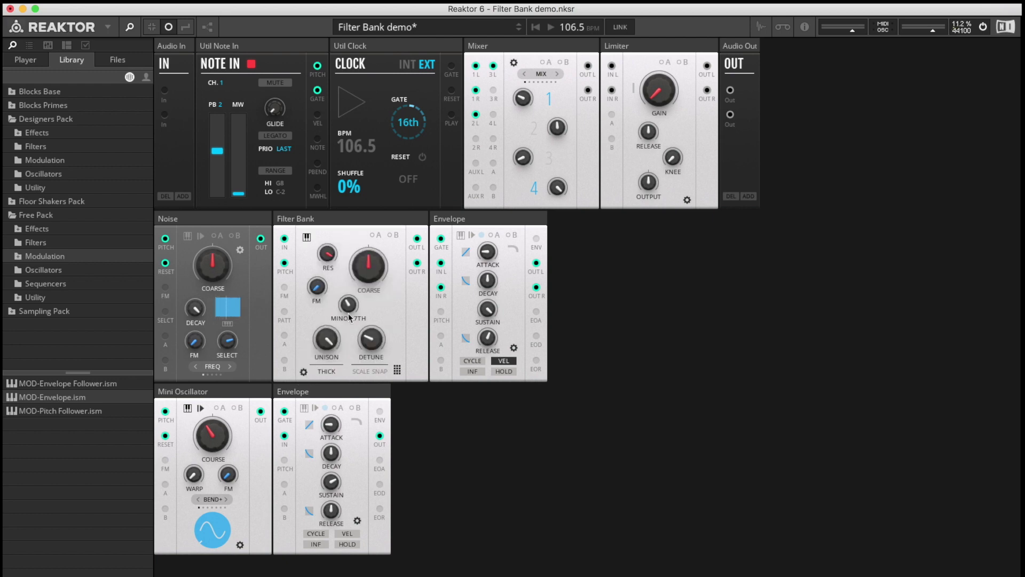
mouse_move(351, 308)
mouse_down()
mouse_move(350, 294)
mouse_move(350, 309)
mouse_up()
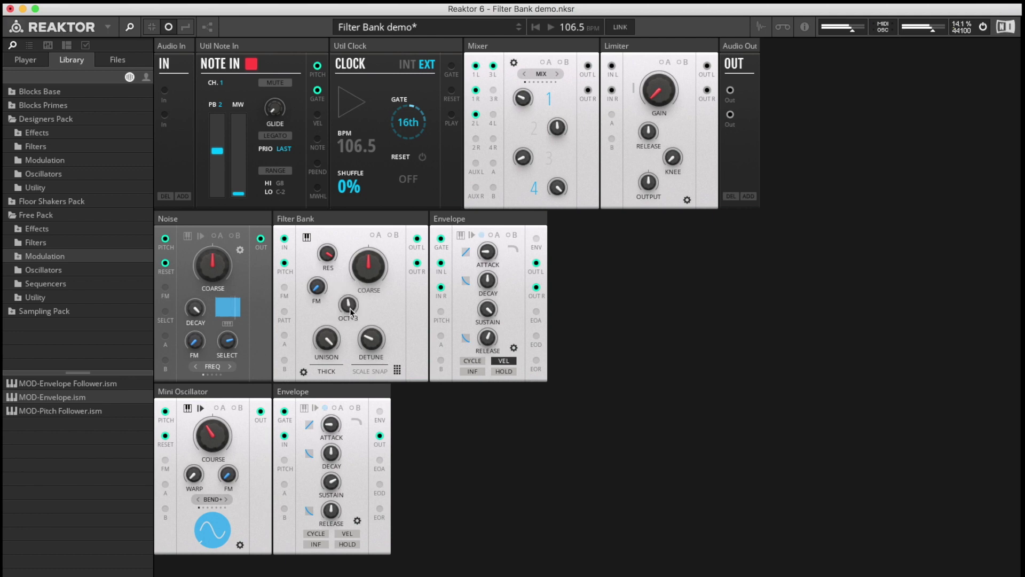
click(303, 372)
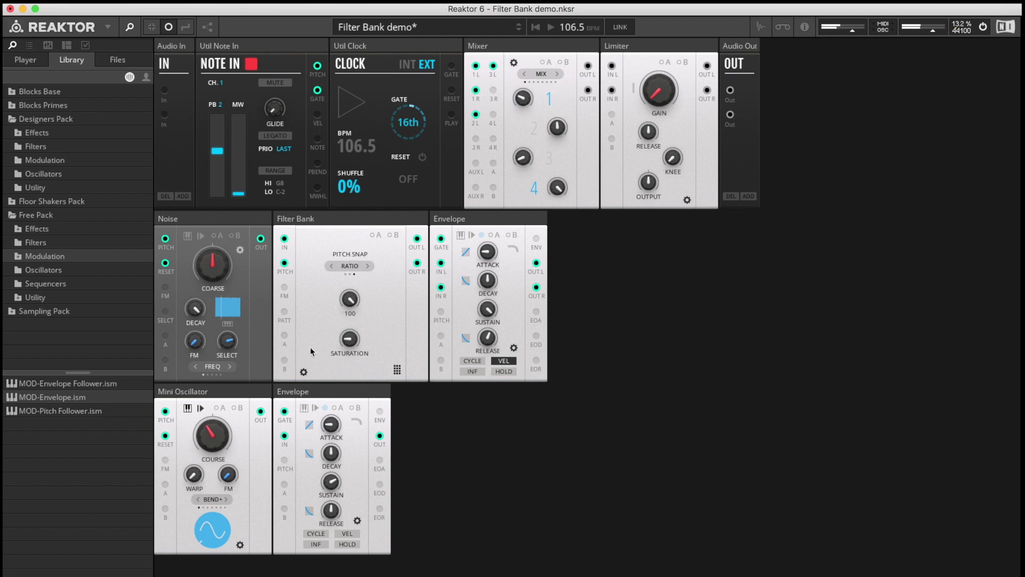
click(304, 372)
- Turn the Filter Bank chord to SUS + 7TH and set its pattern page to pattern 4
drag(349, 309, 347, 354)
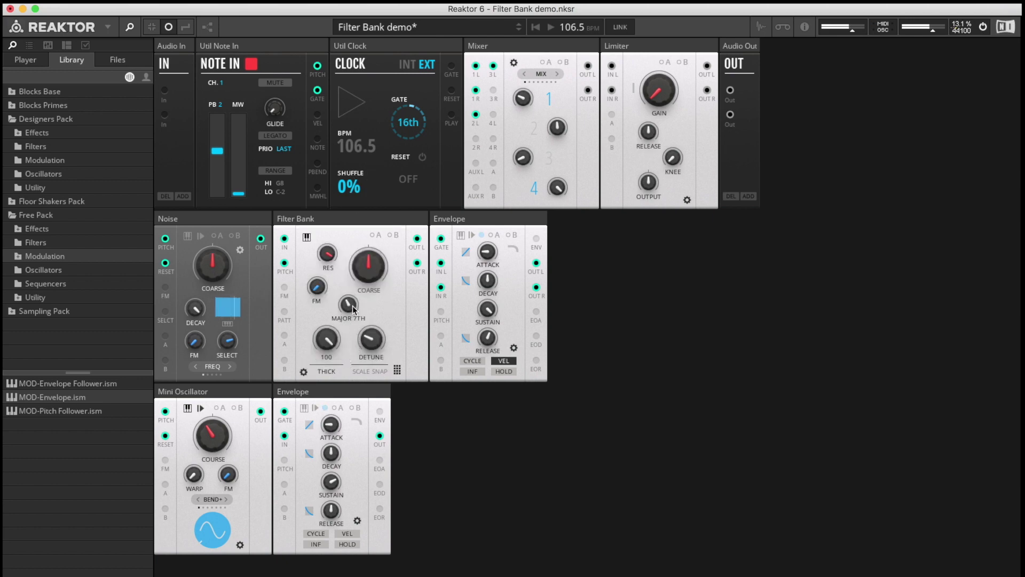
drag(357, 317, 347, 325)
click(397, 370)
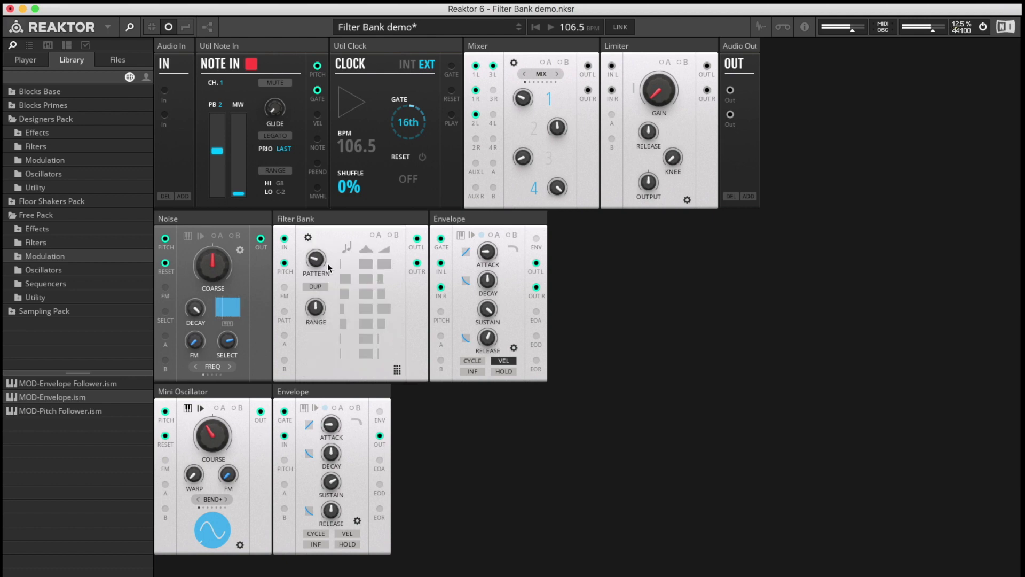
drag(317, 262, 318, 237)
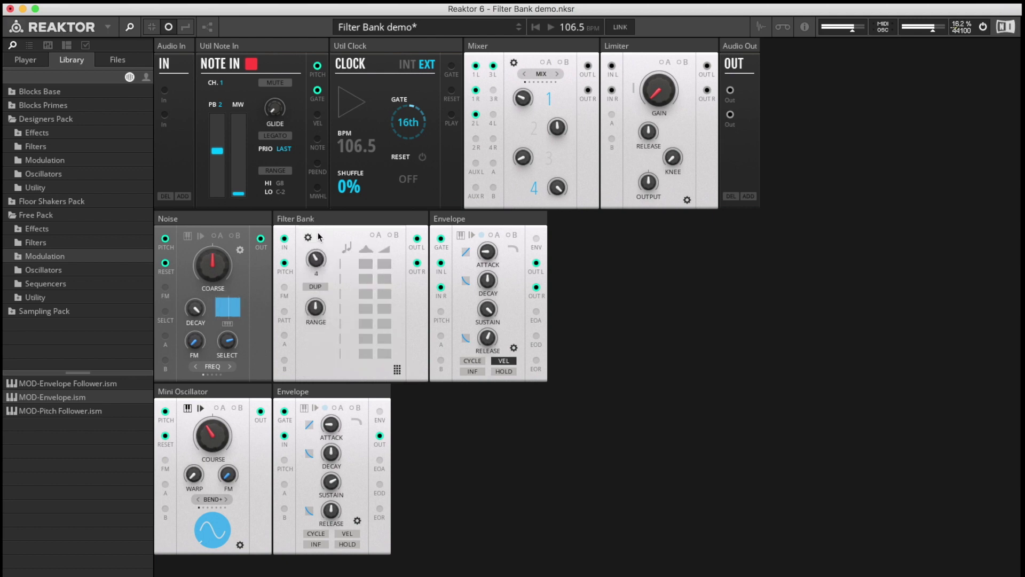
- On the Filter Bank main knobs, set detune to about 25.7 and step the chord to HI & LO
click(398, 371)
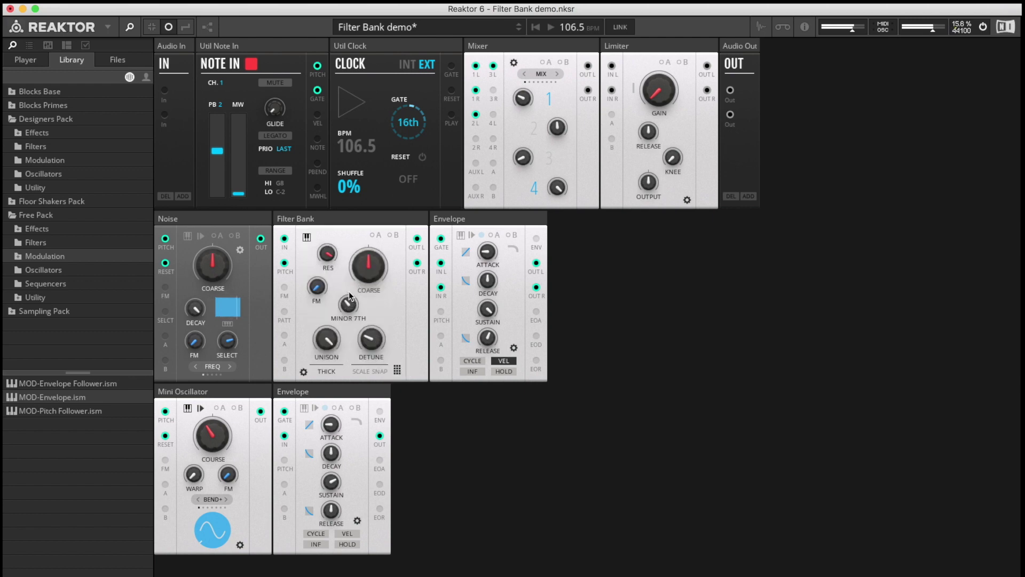
mouse_move(349, 305)
mouse_down()
mouse_move(351, 294)
mouse_move(353, 319)
mouse_up()
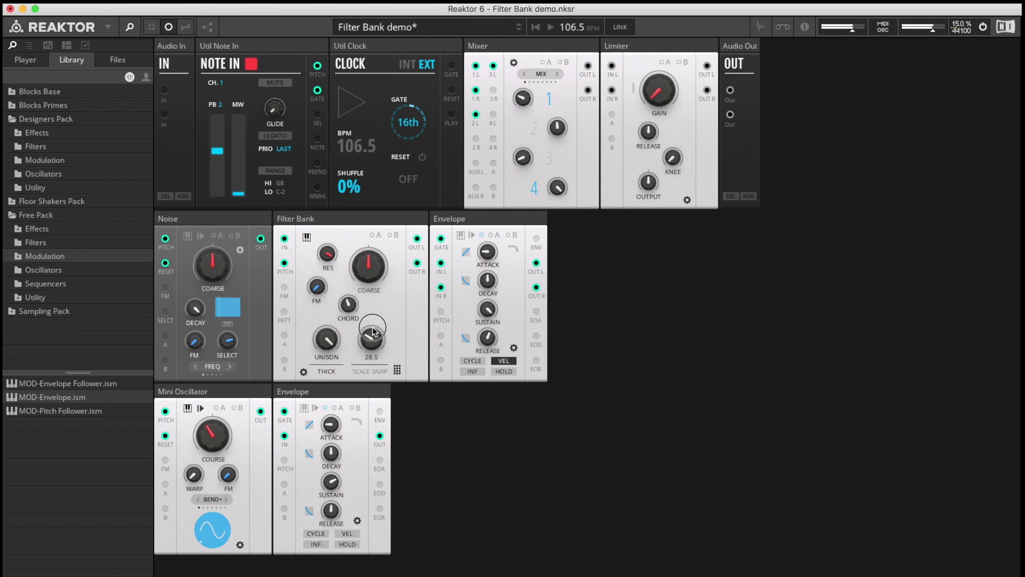
drag(373, 326, 373, 235)
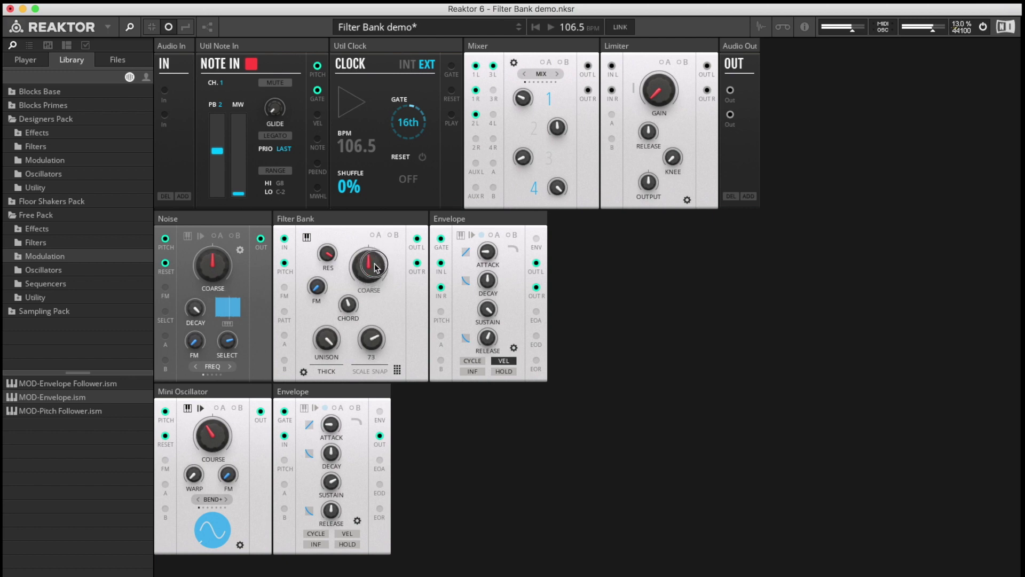
drag(370, 343, 371, 406)
click(350, 306)
mouse_move(350, 307)
mouse_down()
mouse_move(353, 278)
mouse_move(346, 299)
mouse_up()
- Raise the Filter Bank saturation to 46 on its settings page, then return to the main knobs
click(304, 373)
drag(352, 344, 350, 272)
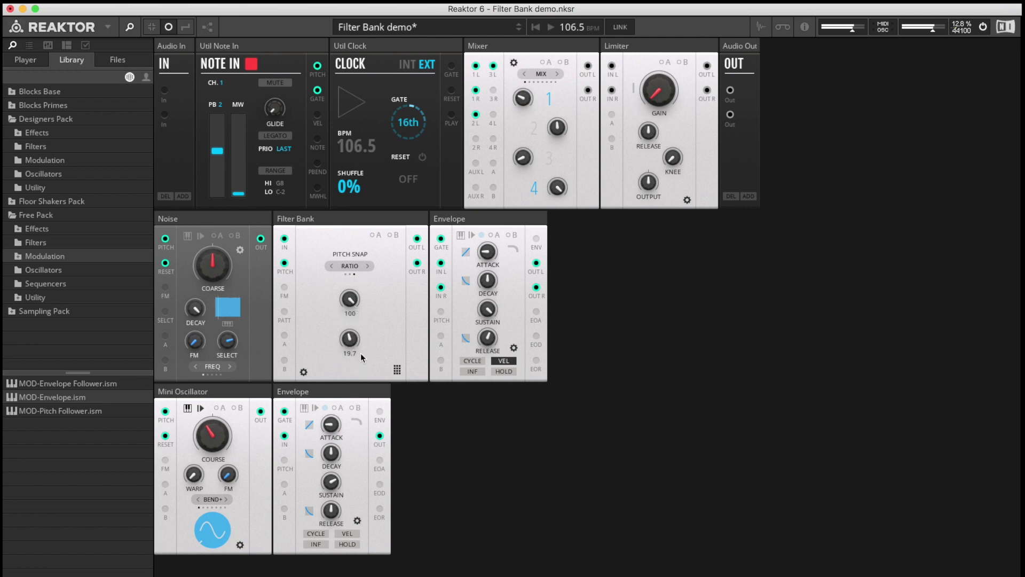
drag(356, 345, 355, 309)
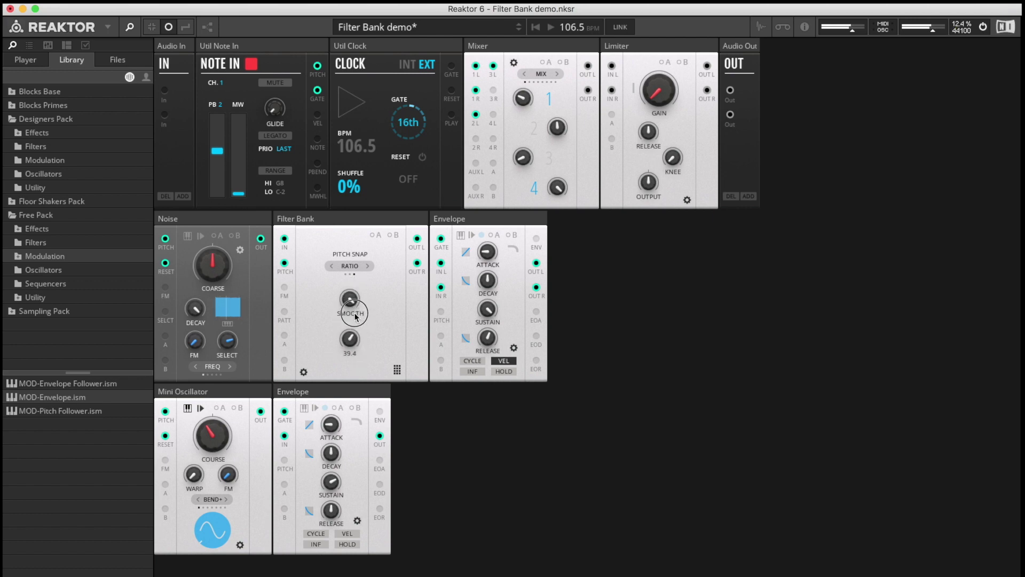
click(303, 373)
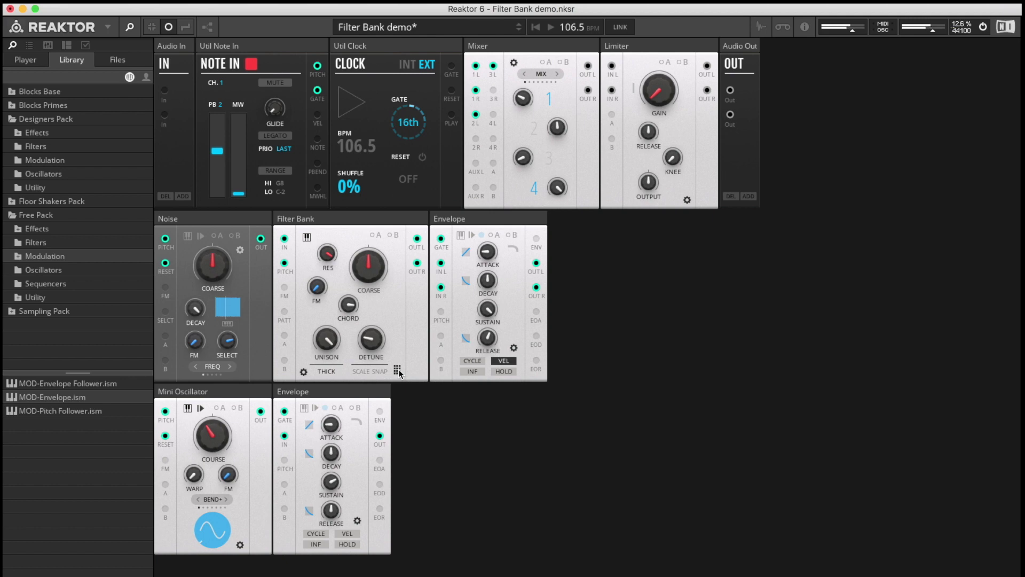
- Switch the Filter Bank between its pattern, settings and main knob pages
click(397, 370)
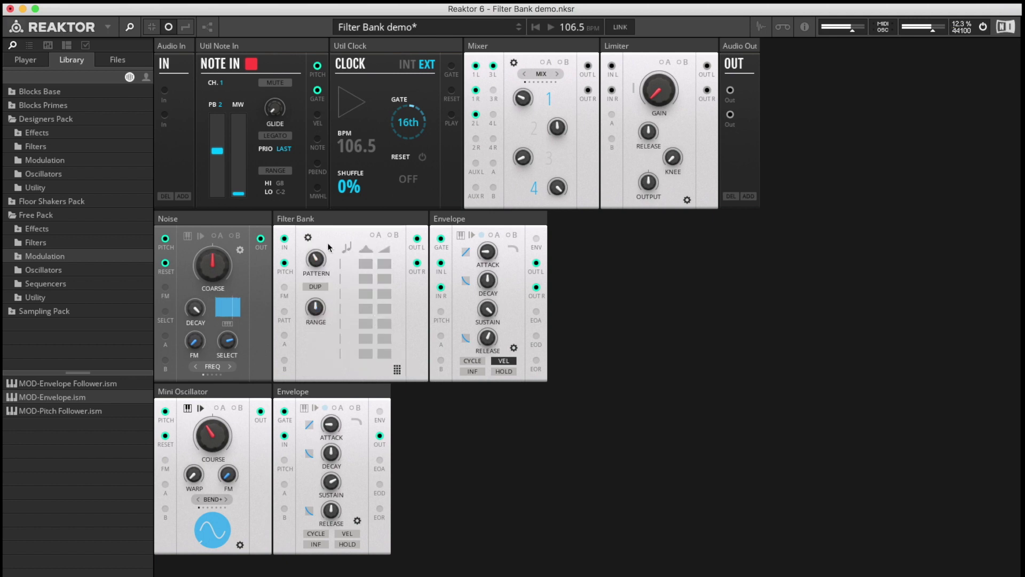
click(308, 237)
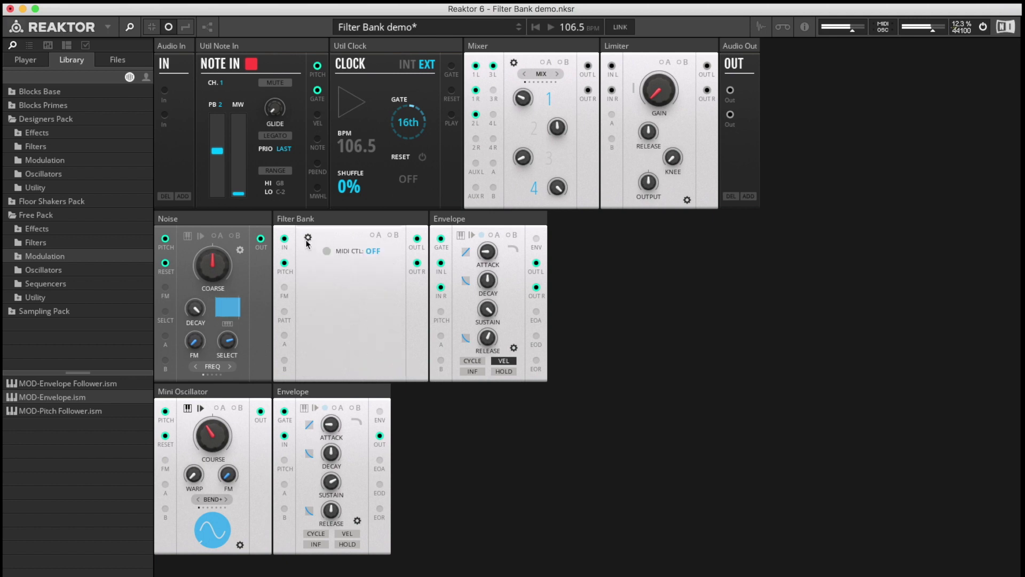
click(307, 238)
click(397, 371)
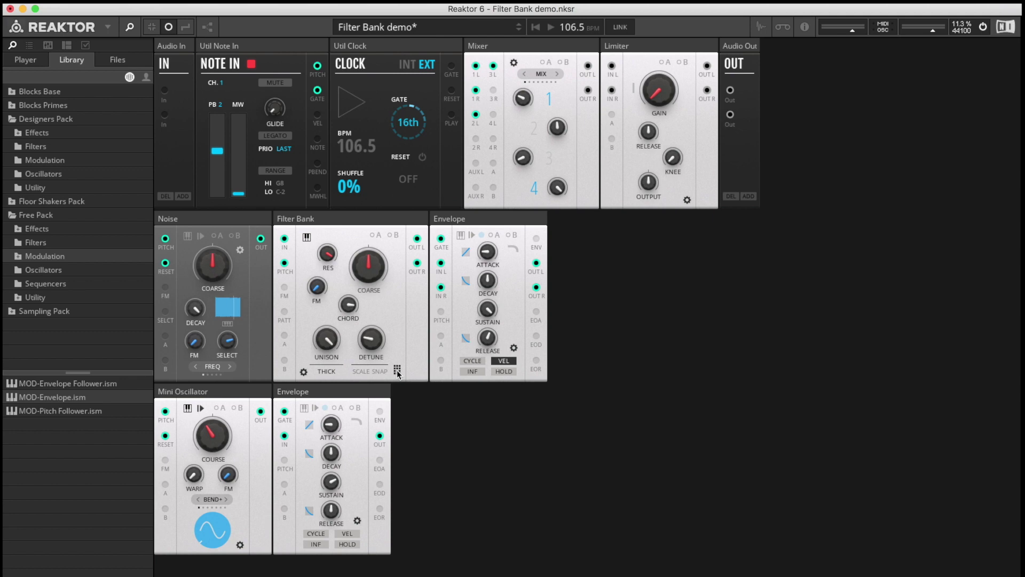
click(397, 370)
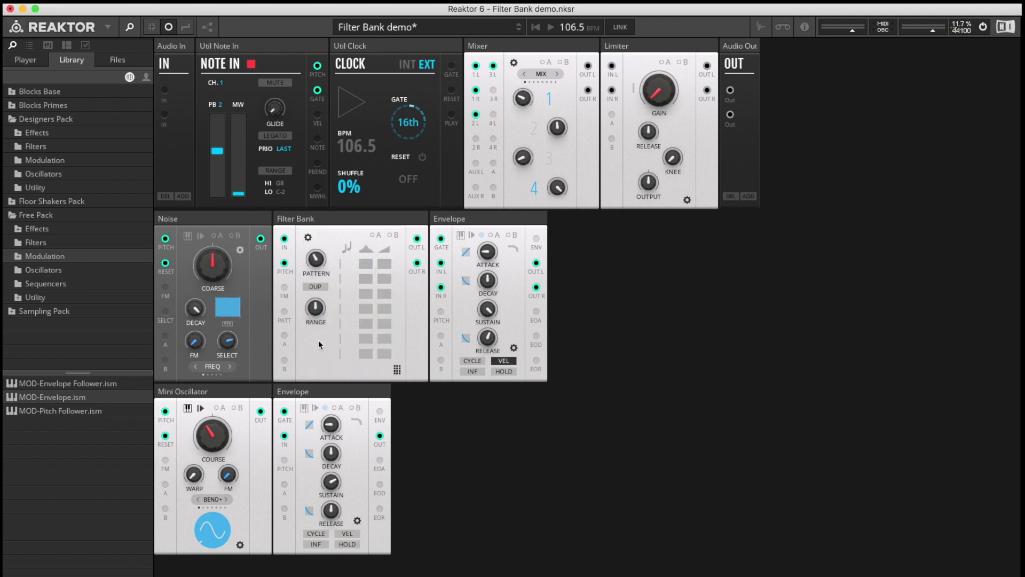
- Open the MIDI CTL colour palette, close it unchanged, and return to the pattern page
click(308, 238)
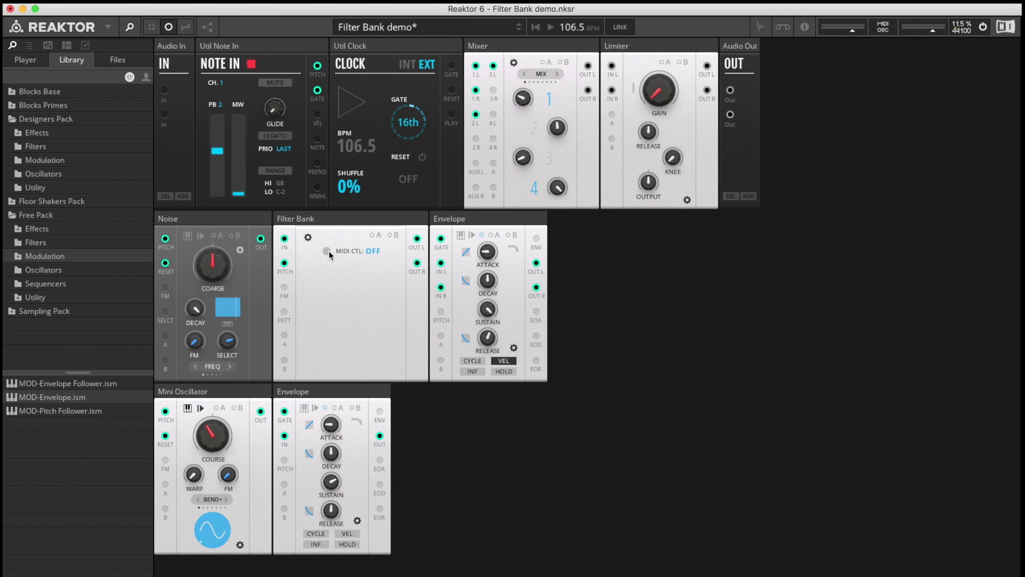
click(327, 251)
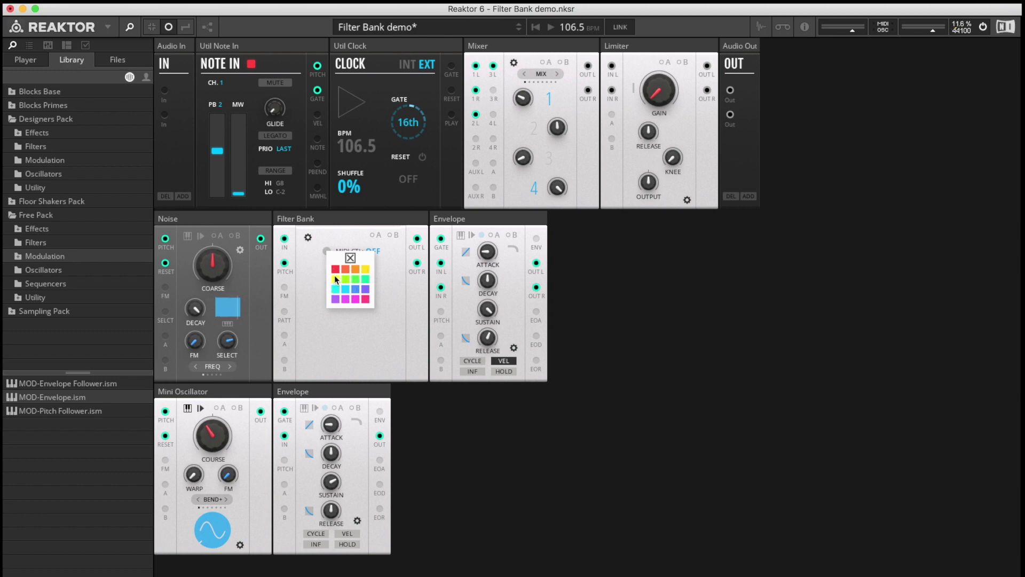
click(350, 258)
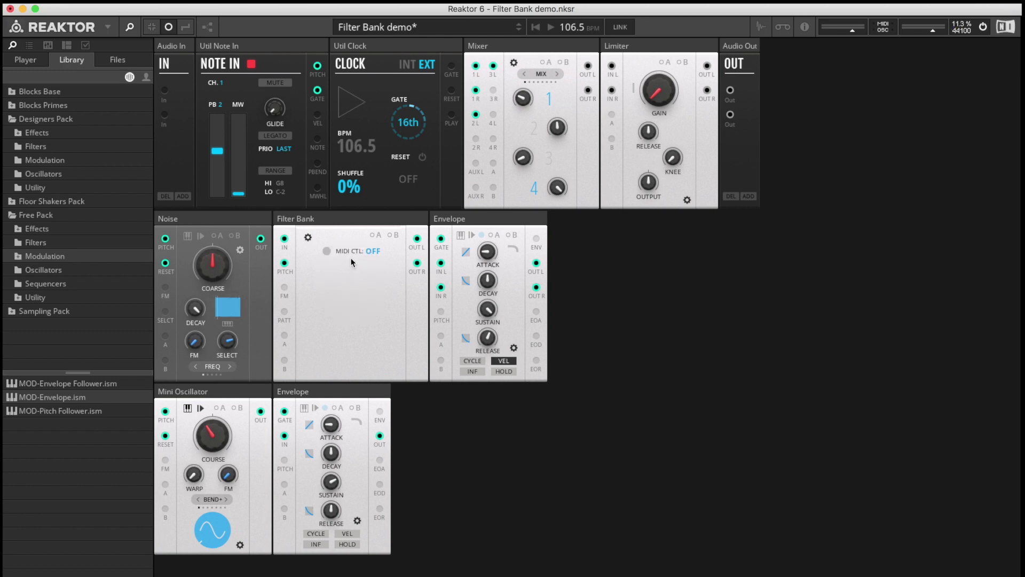
click(308, 238)
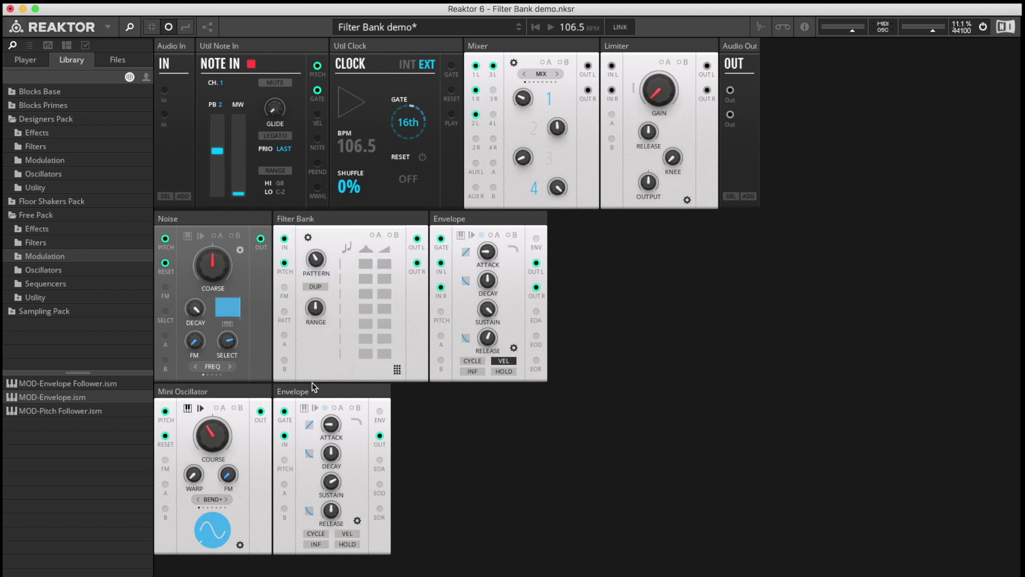
- Patch the lower Envelope OUT into the Filter Bank FM input and set the FM amount to 39.8
click(398, 371)
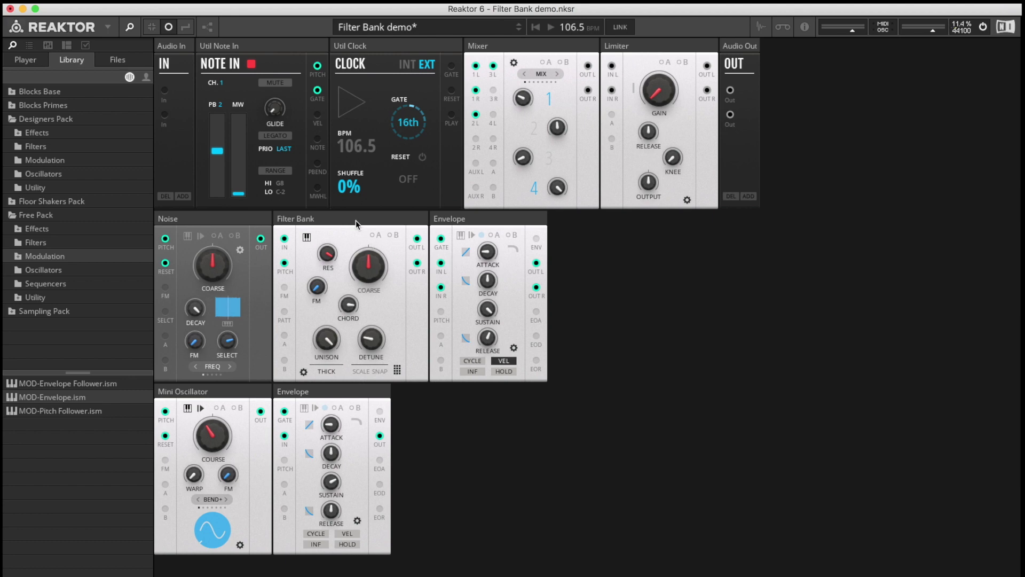
mouse_move(316, 309)
drag(382, 441, 325, 260)
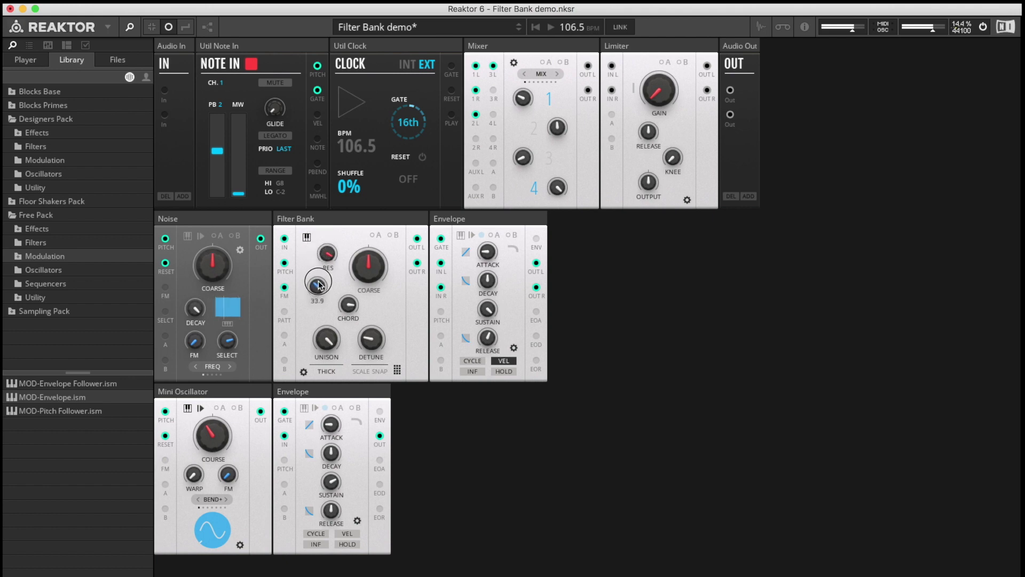
drag(319, 285, 320, 261)
- Drop the Filter Bank saturation to 12.8 in settings, then the FM knob to 26.5 on the main panel
click(303, 372)
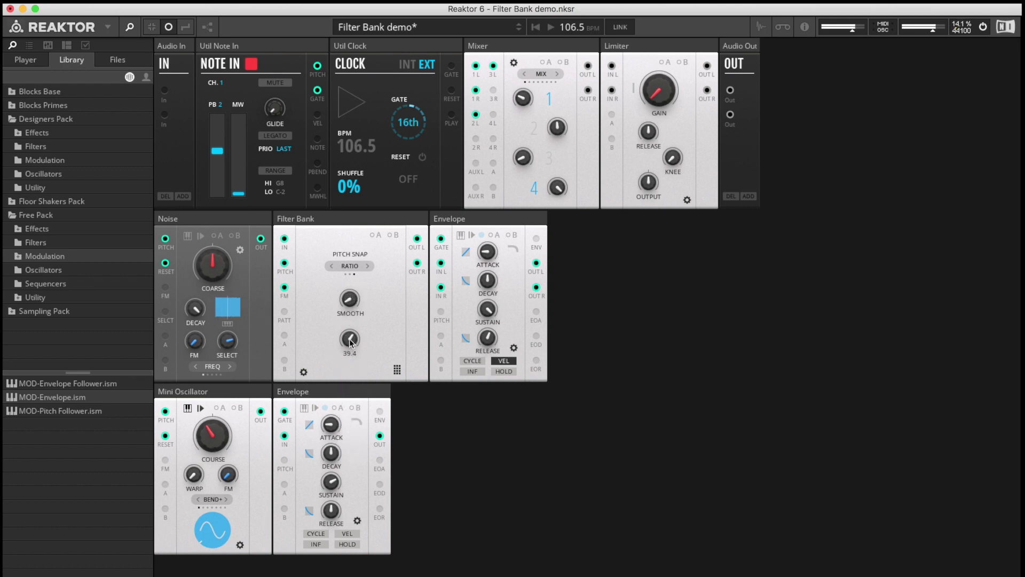
drag(350, 344, 347, 426)
click(304, 372)
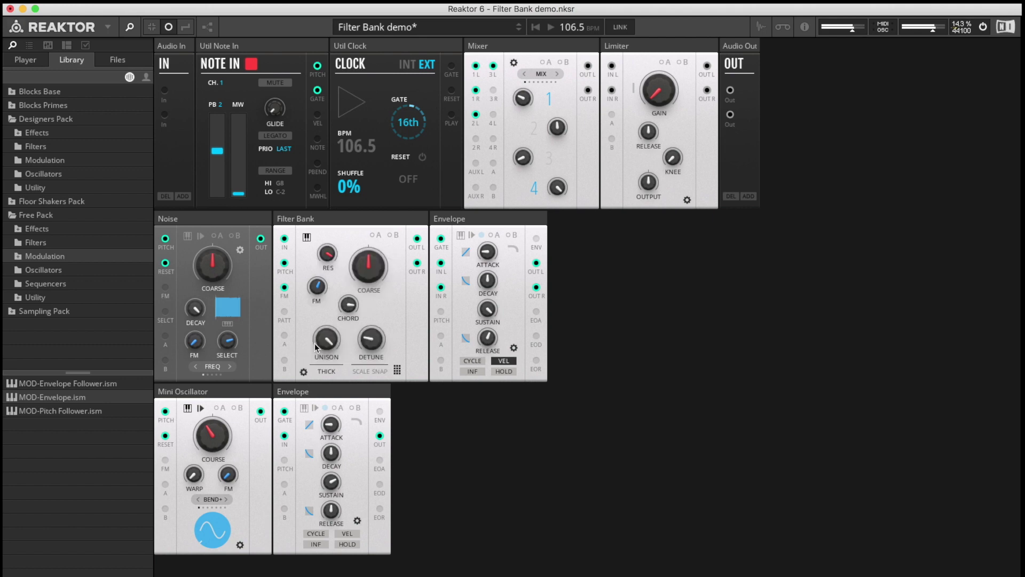
drag(322, 288, 319, 355)
- Set Filter Bank FM to 28.5 and Mini Oscillator coarse to 12, then select the Noise and Filter Bank modules
click(317, 286)
mouse_move(319, 287)
mouse_down()
mouse_move(317, 272)
mouse_move(320, 290)
mouse_up()
drag(218, 437, 222, 367)
drag(318, 288, 329, 342)
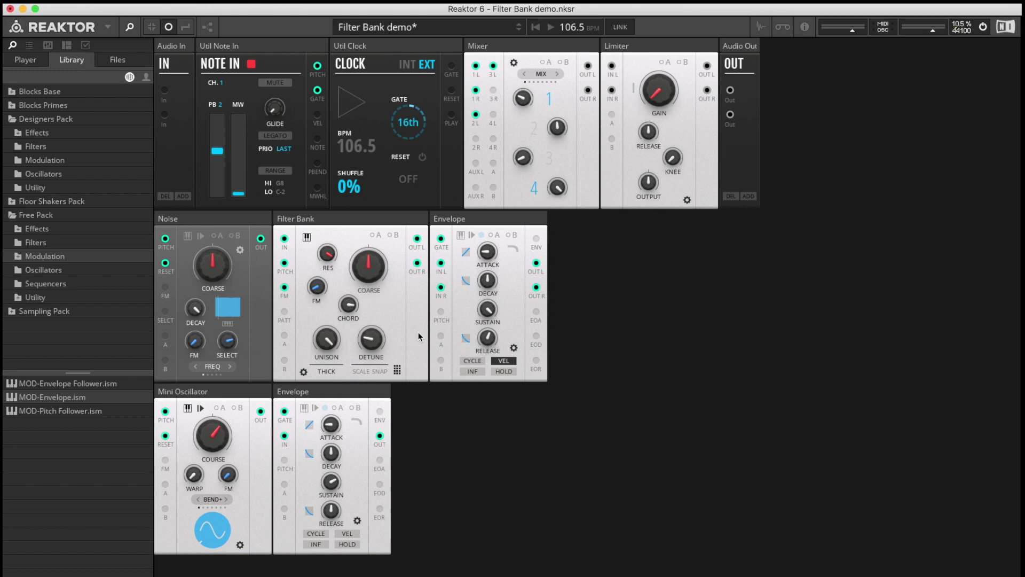
click(229, 219)
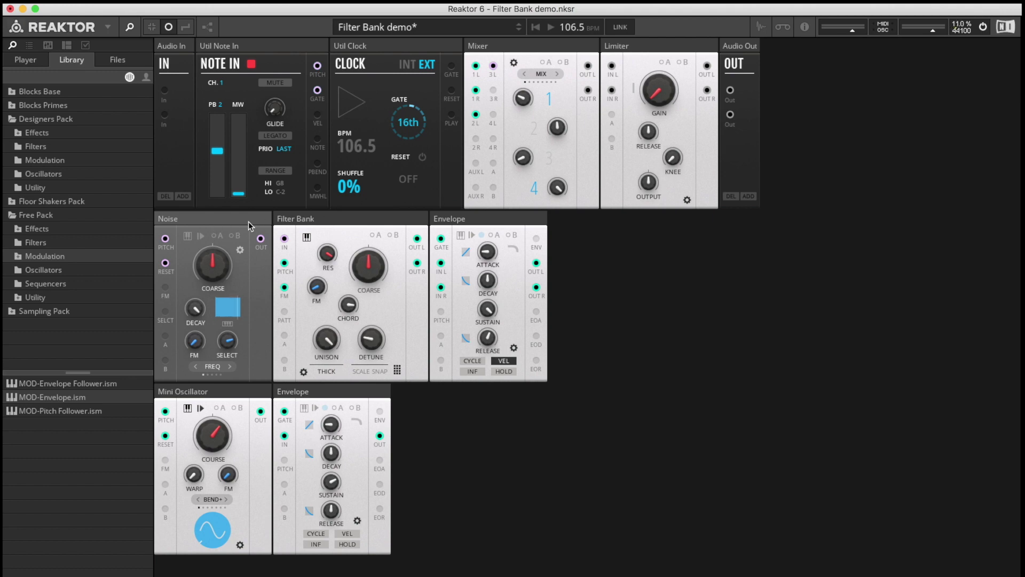
click(351, 219)
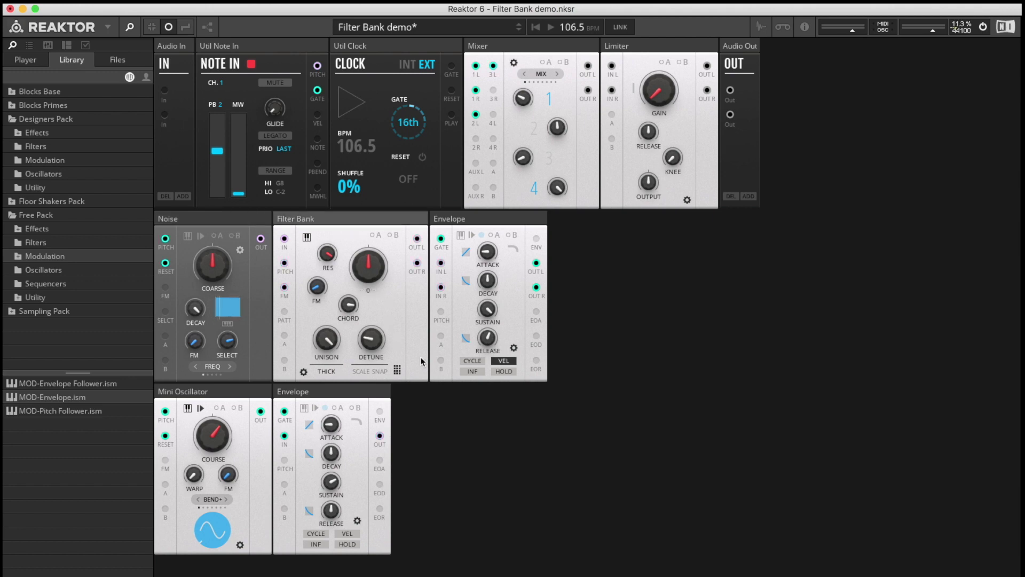